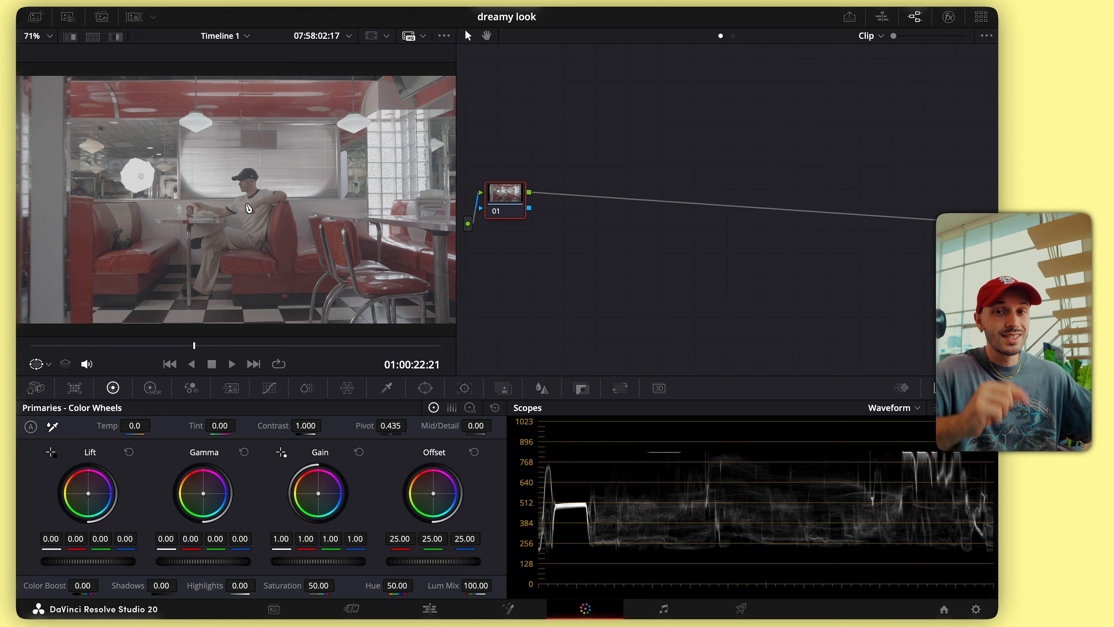
# Add a serial node after node 01 and make node 01 the active node again
pyautogui.moveTo(514, 206); pyautogui.dragTo(510, 218)
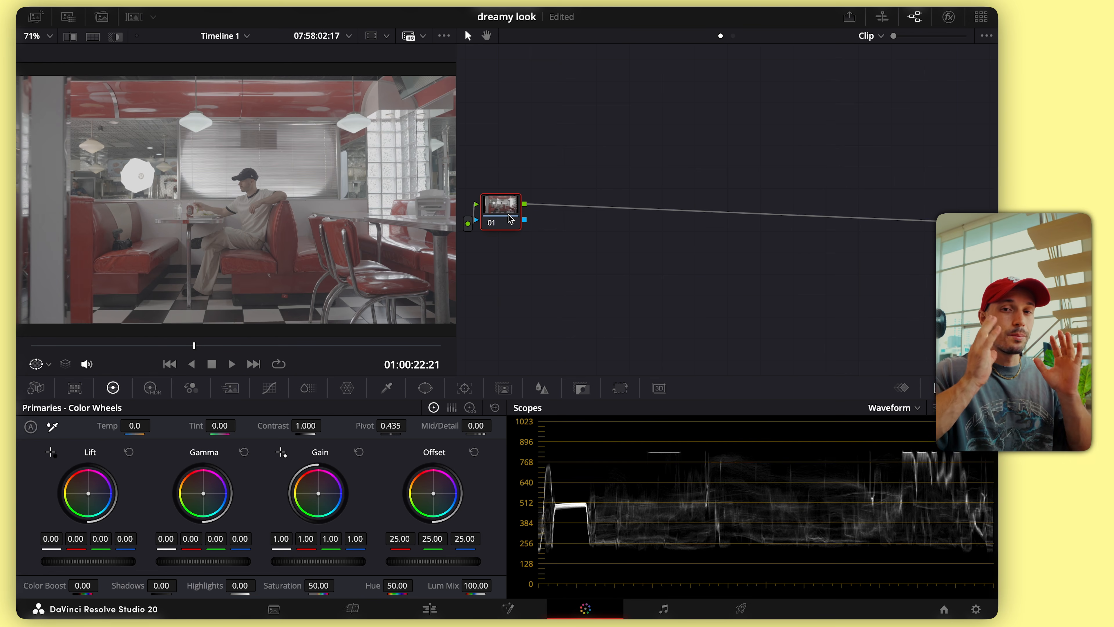
pyautogui.moveTo(510, 218); pyautogui.dragTo(509, 214)
pyautogui.hotkey('alt', 's')
pyautogui.click(502, 210)
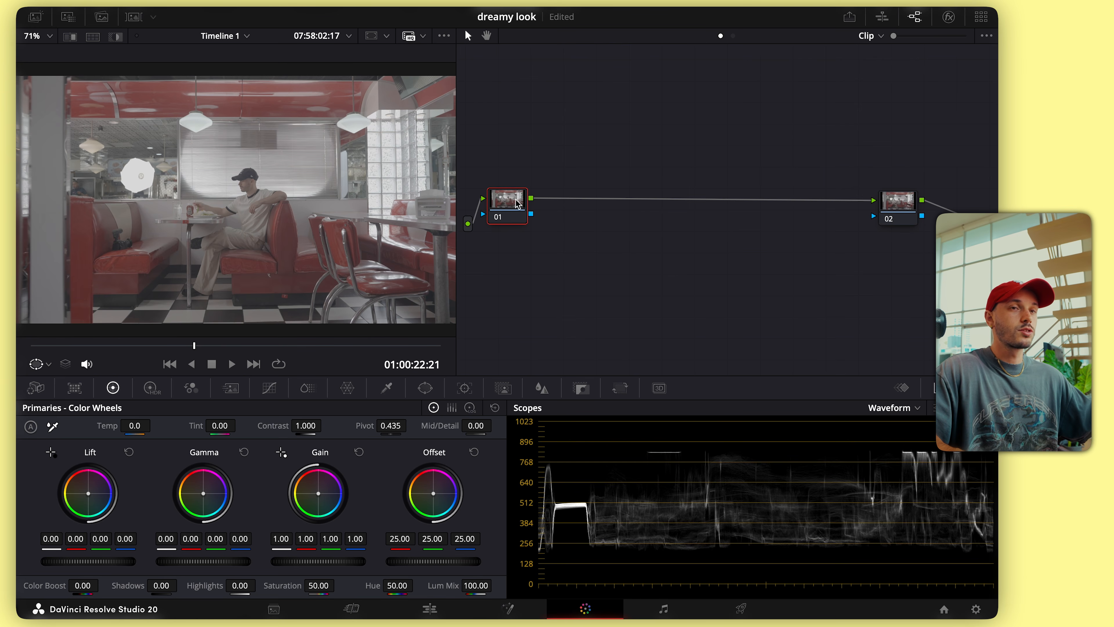
# Search the effects library for "color" and place Color Space Transform at the start of the node tree
pyautogui.click(948, 18)
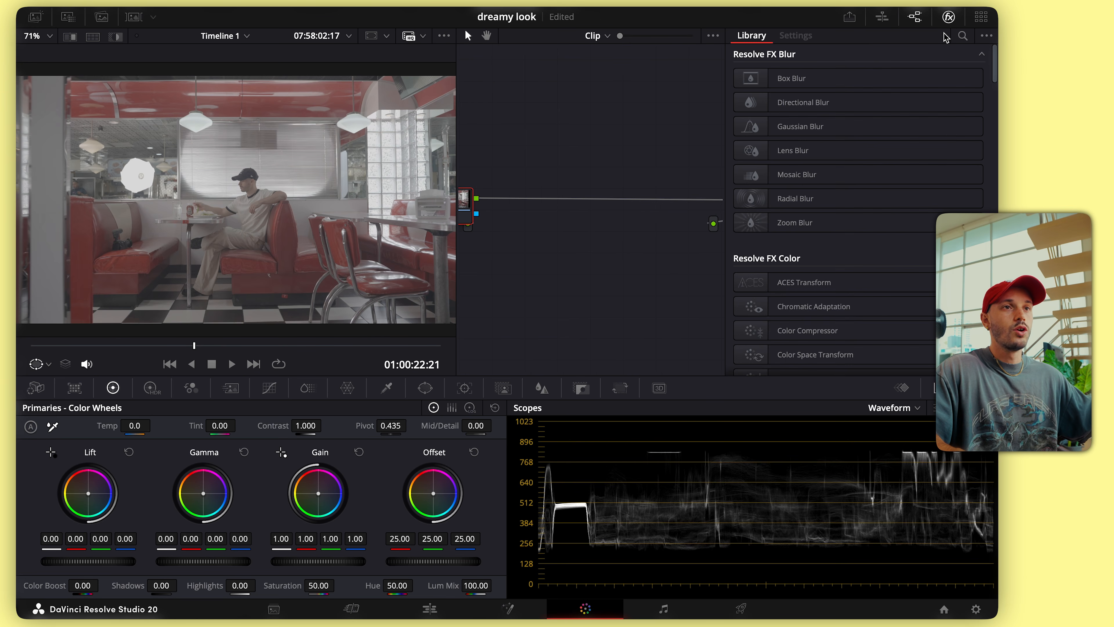
pyautogui.click(962, 36)
pyautogui.write('color')
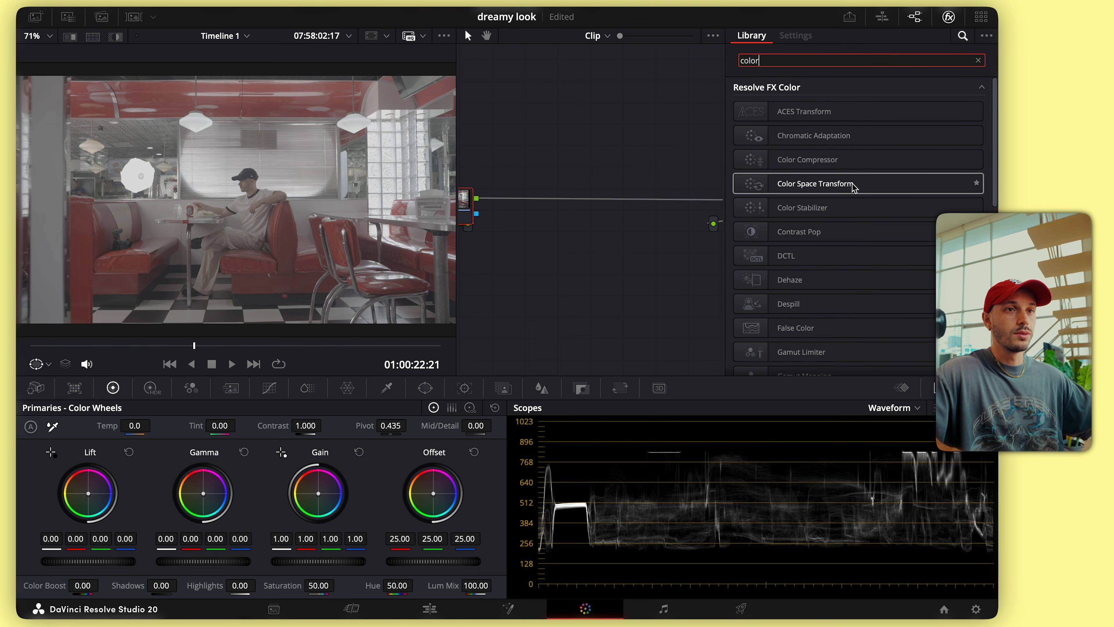
pyautogui.moveTo(853, 187); pyautogui.dragTo(482, 207)
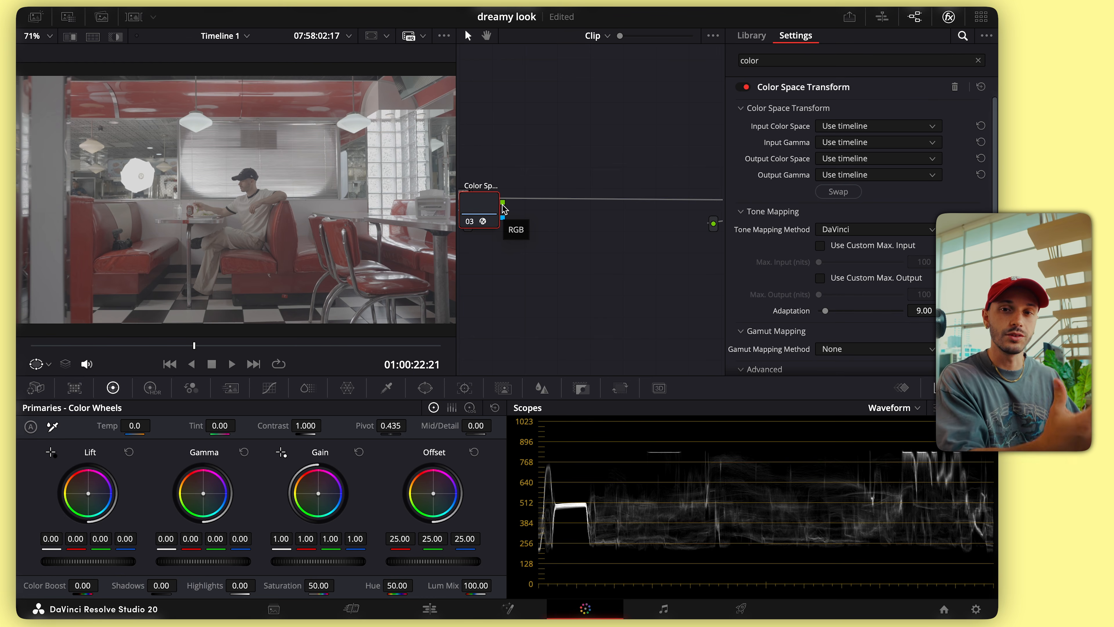
# Set the Color Space Transform's input color space to Sony S-Gamut3.Cine and input gamma to Sony S-Log3
pyautogui.click(877, 127)
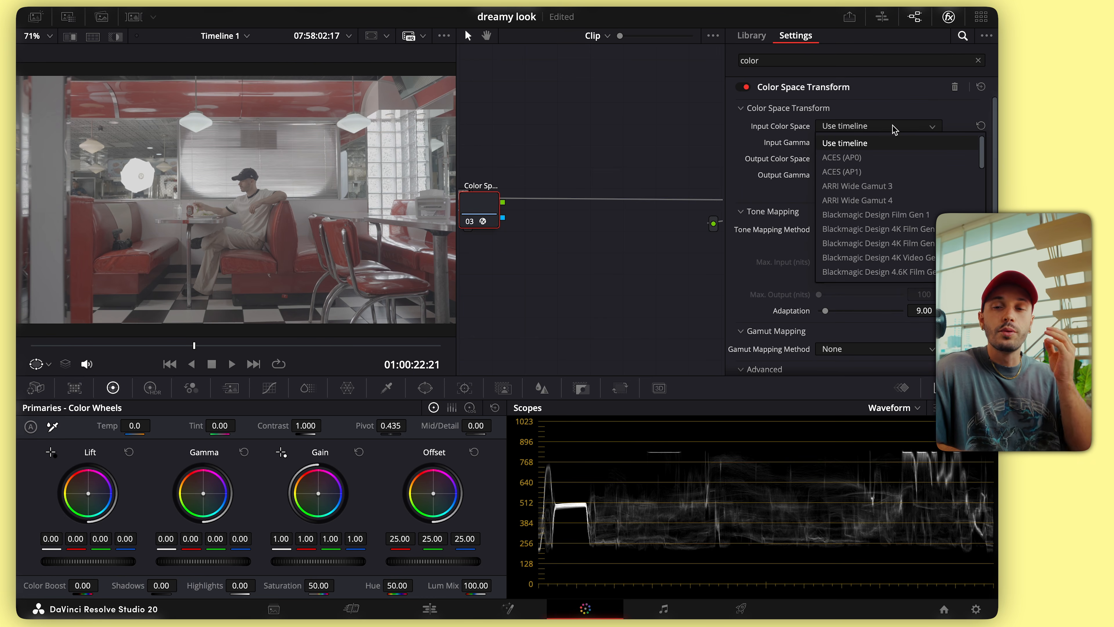
pyautogui.scroll(-15, 886, 215)
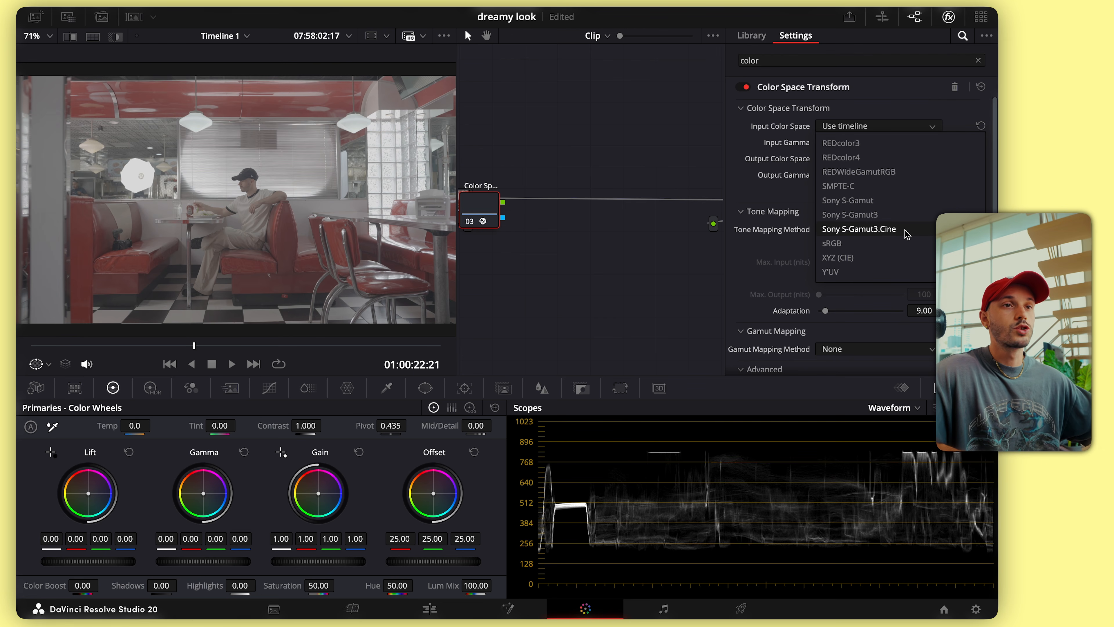
pyautogui.click(906, 229)
pyautogui.click(899, 143)
pyautogui.scroll(-2, 901, 254)
pyautogui.scroll(-6, 901, 254)
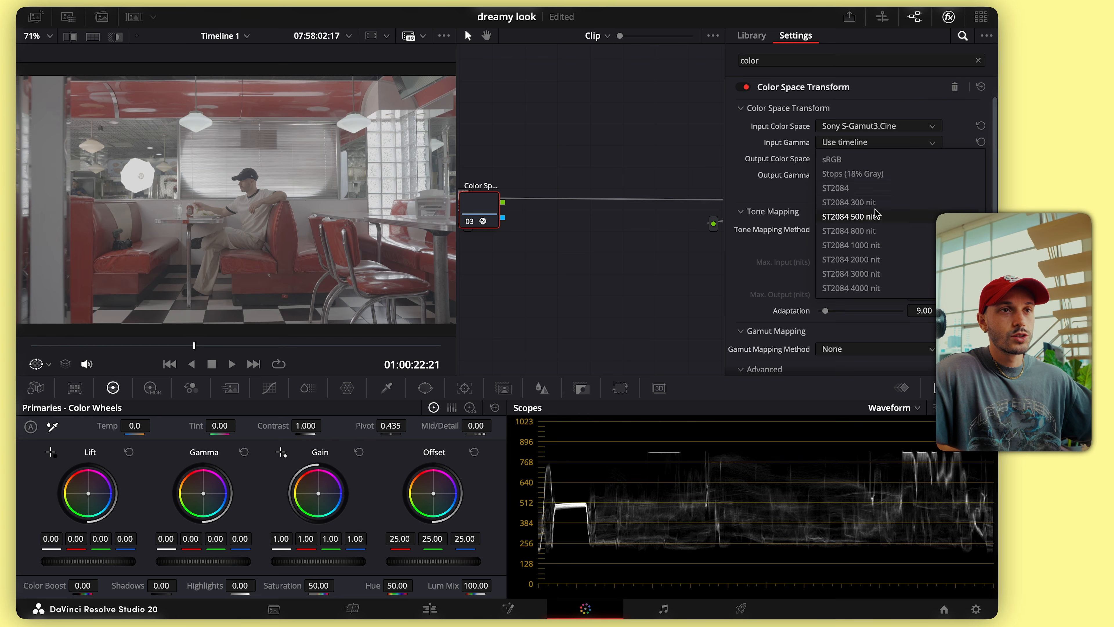
pyautogui.click(871, 235)
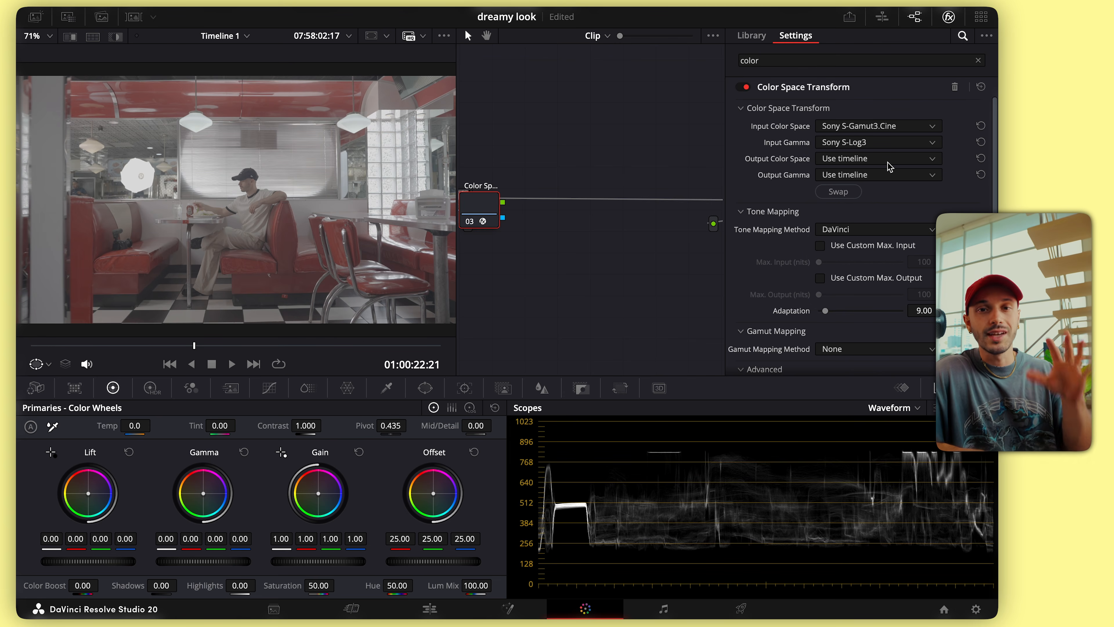
# Set the transform's output color space to DaVinci Wide Gamut and look through the output gamma choices
pyautogui.click(889, 160)
pyautogui.scroll(-10, 899, 264)
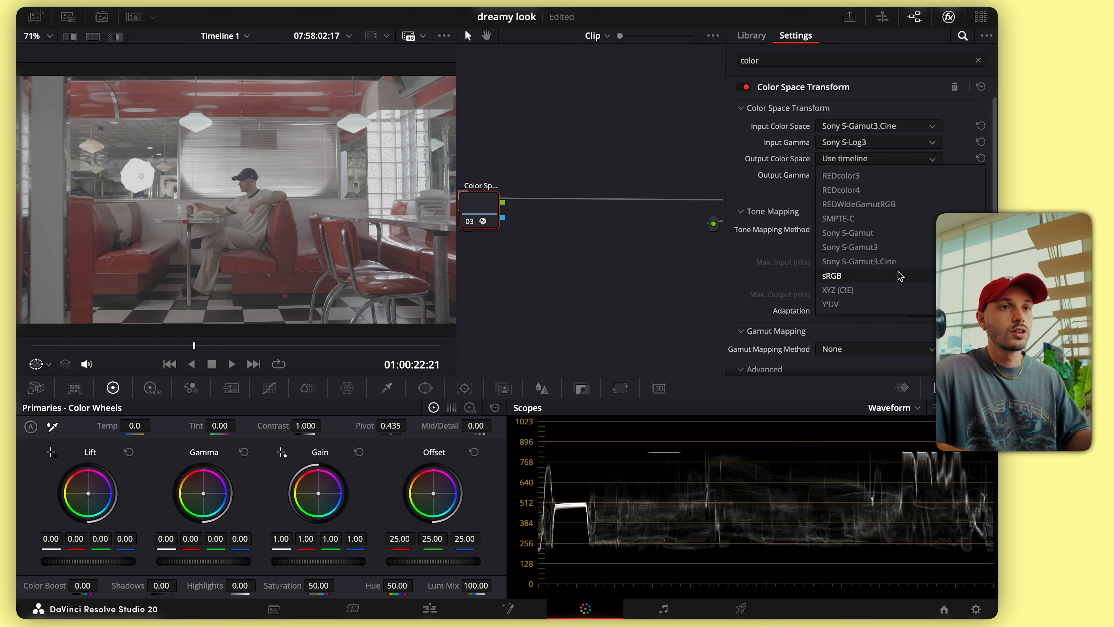
pyautogui.scroll(10, 899, 272)
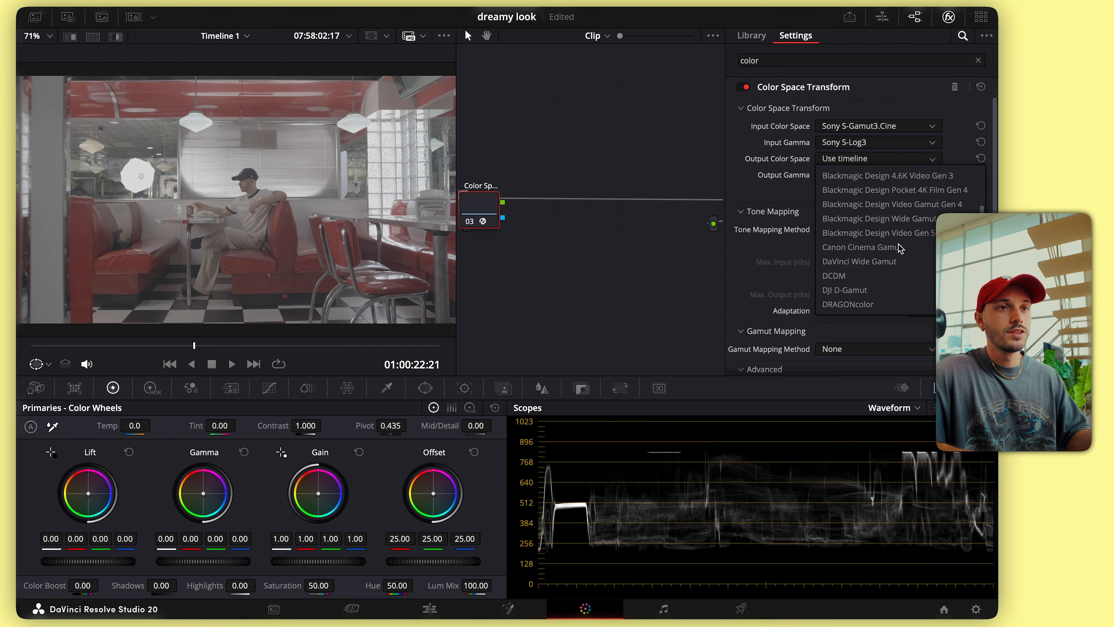
pyautogui.click(894, 276)
pyautogui.click(891, 176)
pyautogui.scroll(-5, 893, 263)
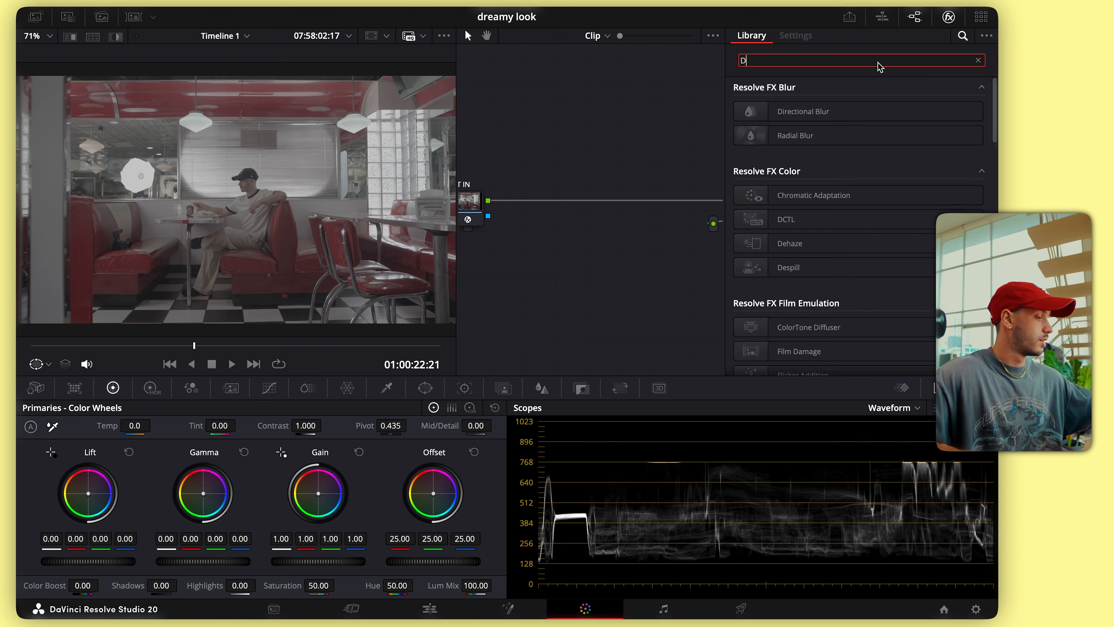
# Search the effects library for "DCTL", apply the effect to node 02 and open its list of available DCTLs
pyautogui.write('DCTL')
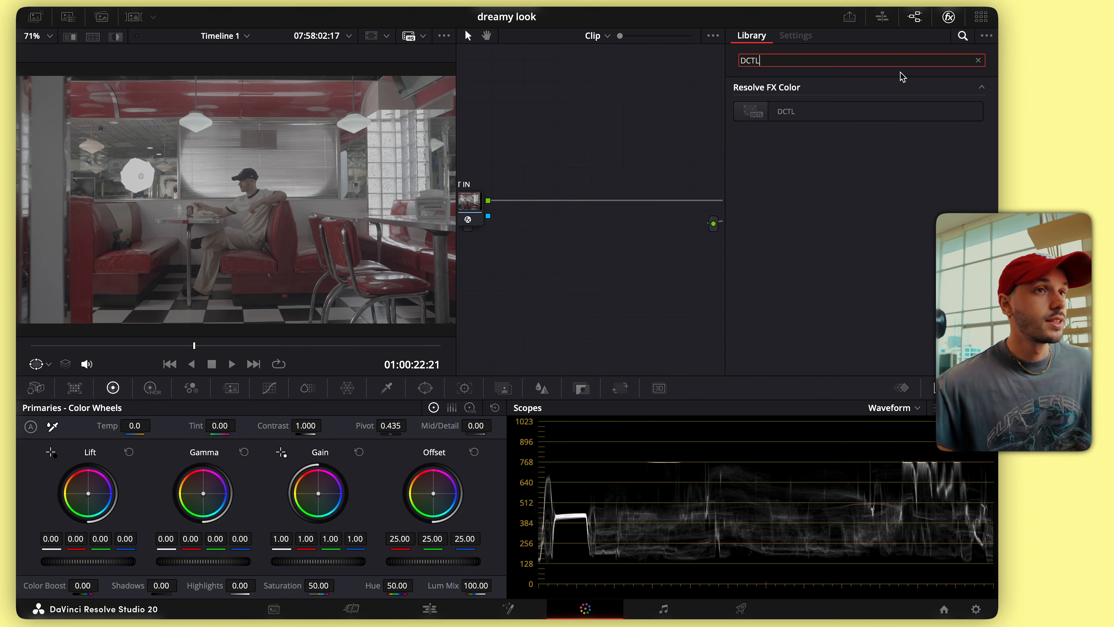
pyautogui.press('capslock')
pyautogui.hscroll(5, 700, 139)
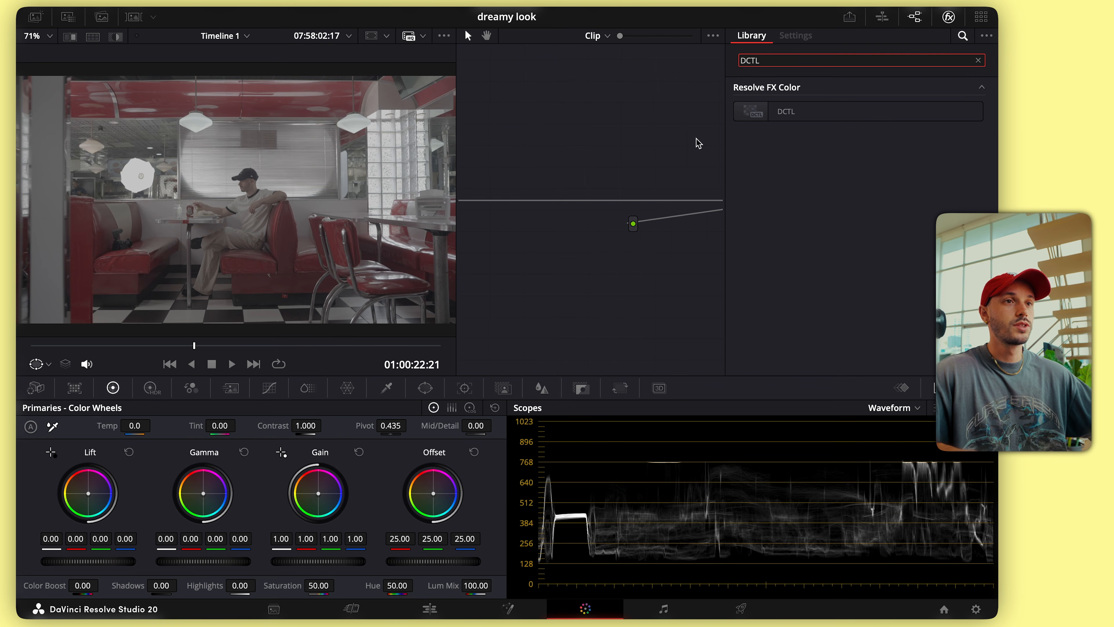
pyautogui.moveTo(782, 121); pyautogui.dragTo(643, 208)
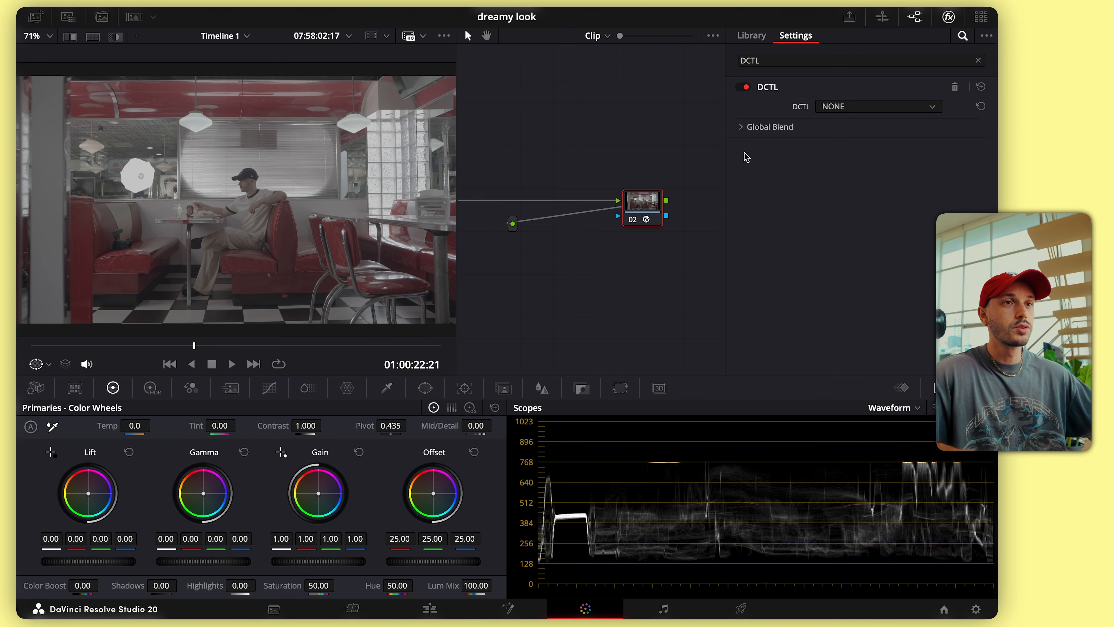
pyautogui.click(833, 114)
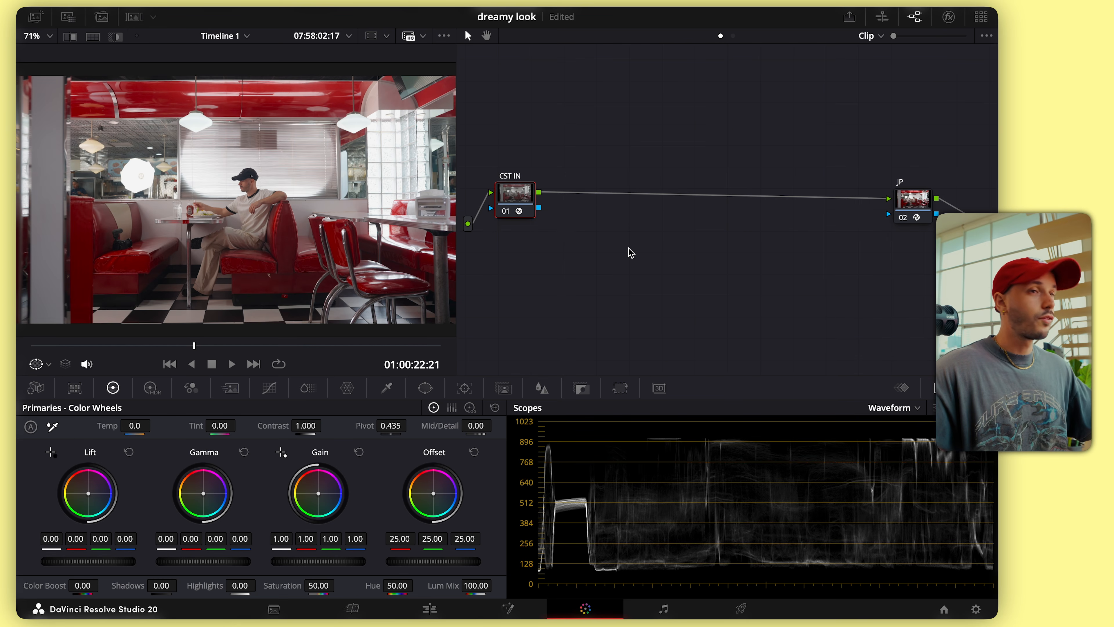
# Add three serial nodes between the CST IN and JP nodes
pyautogui.hotkey('alt', 's')
pyautogui.hotkey('alt', 's')
pyautogui.hotkey('alt', 's')
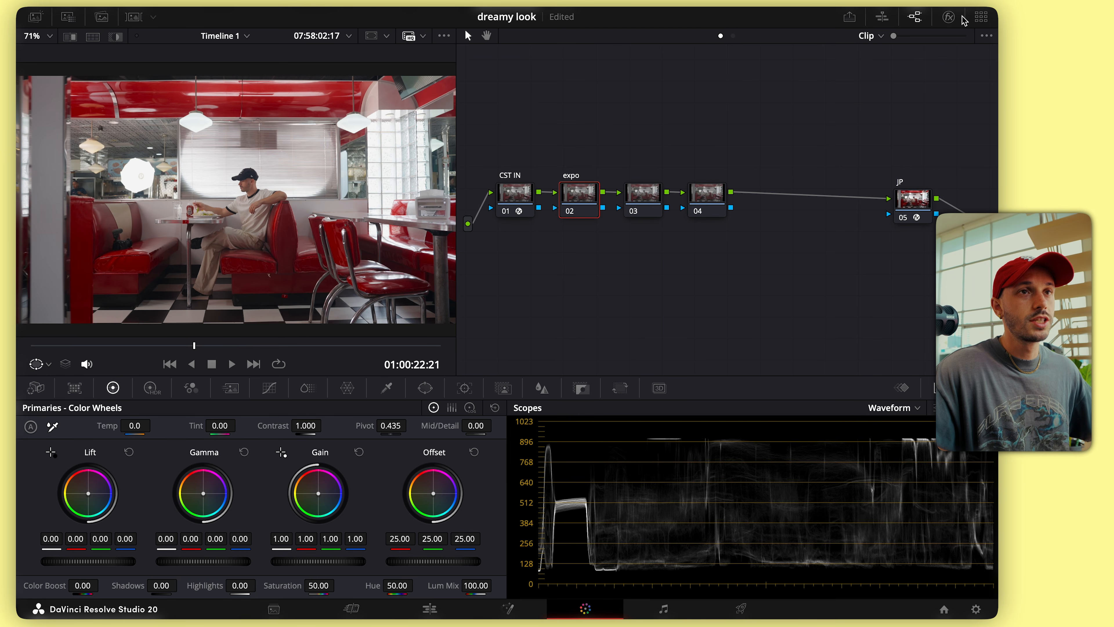
# Apply a DCTL effect to the expo node and load ME_Filmic Contrast v1.2 in it
pyautogui.click(948, 18)
pyautogui.moveTo(809, 110); pyautogui.dragTo(533, 201)
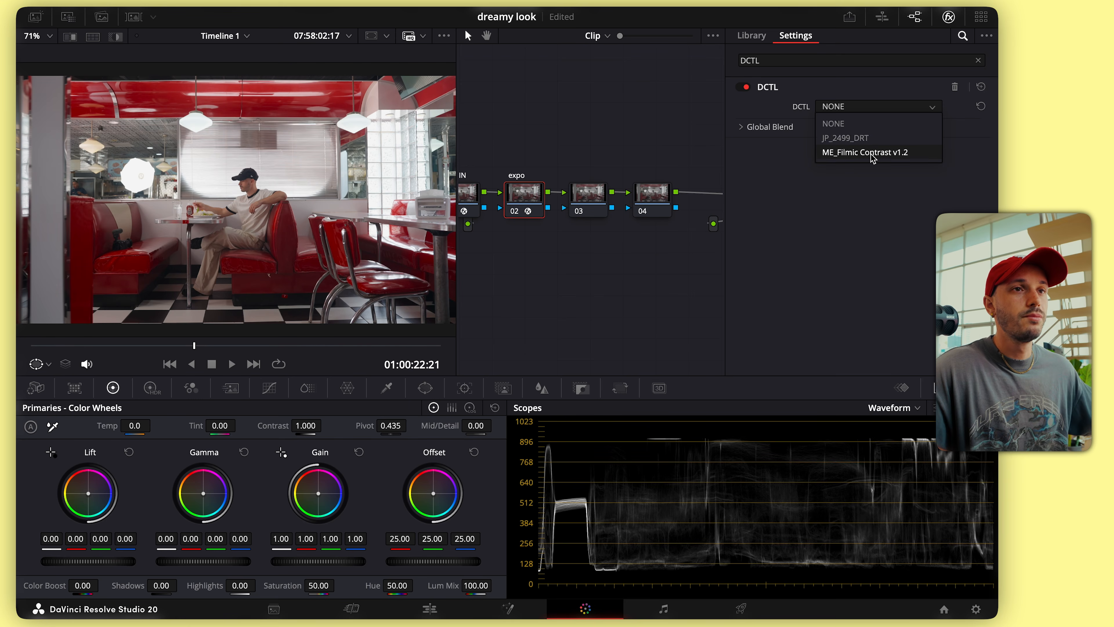
pyautogui.click(853, 153)
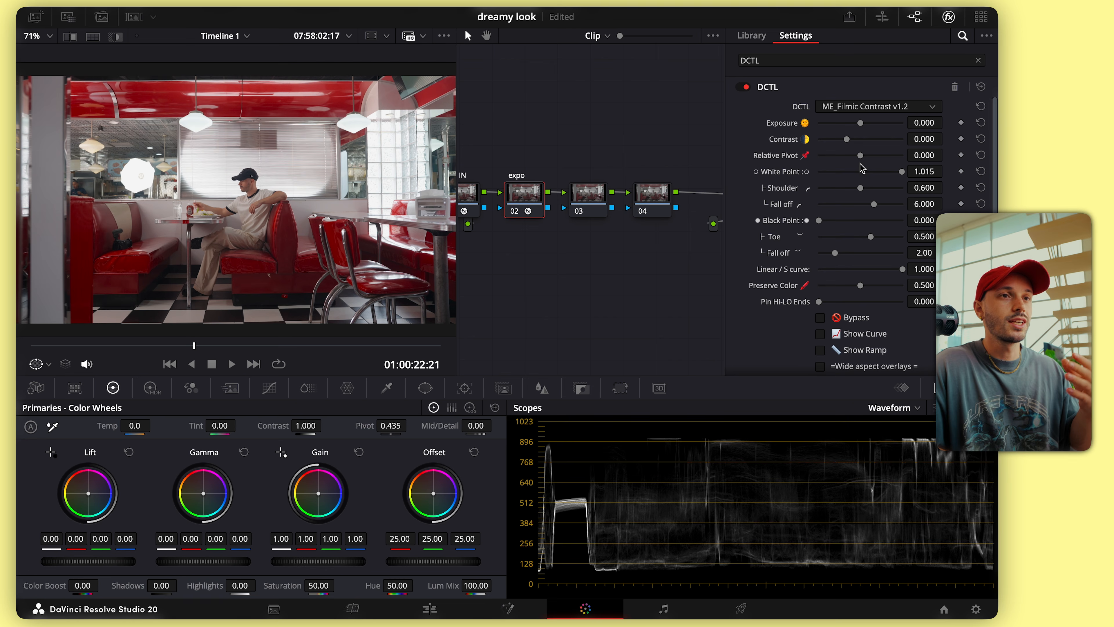
# Show the filmic contrast curve on the image and set the expo node's contrast to 0.628 and exposure to 0.341
pyautogui.click(820, 334)
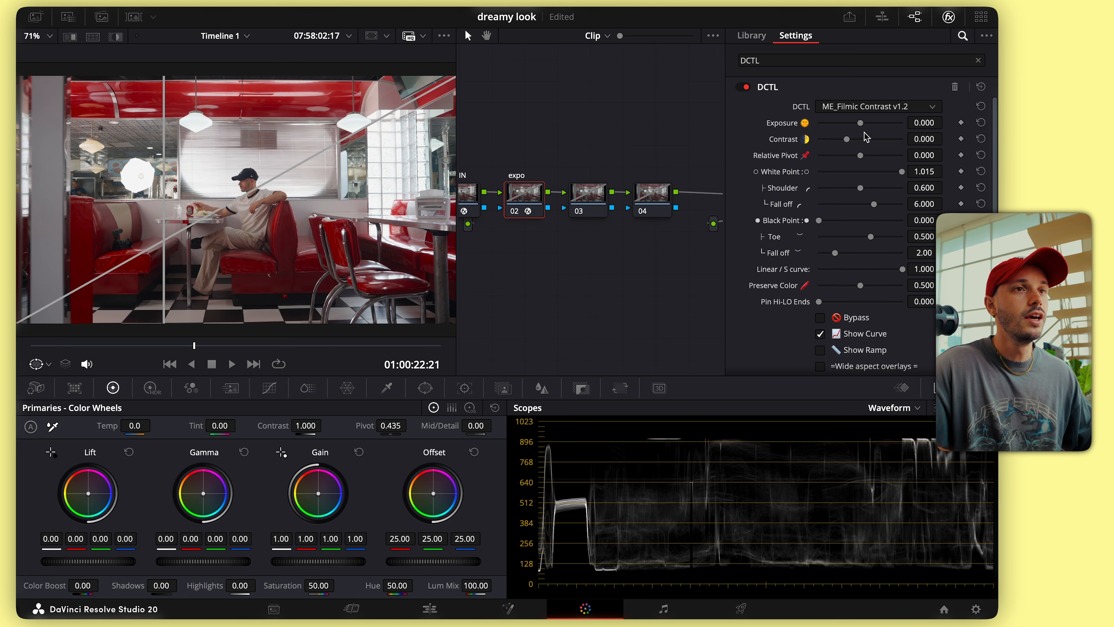
pyautogui.moveTo(852, 141); pyautogui.dragTo(882, 144)
pyautogui.moveTo(859, 125); pyautogui.dragTo(865, 126)
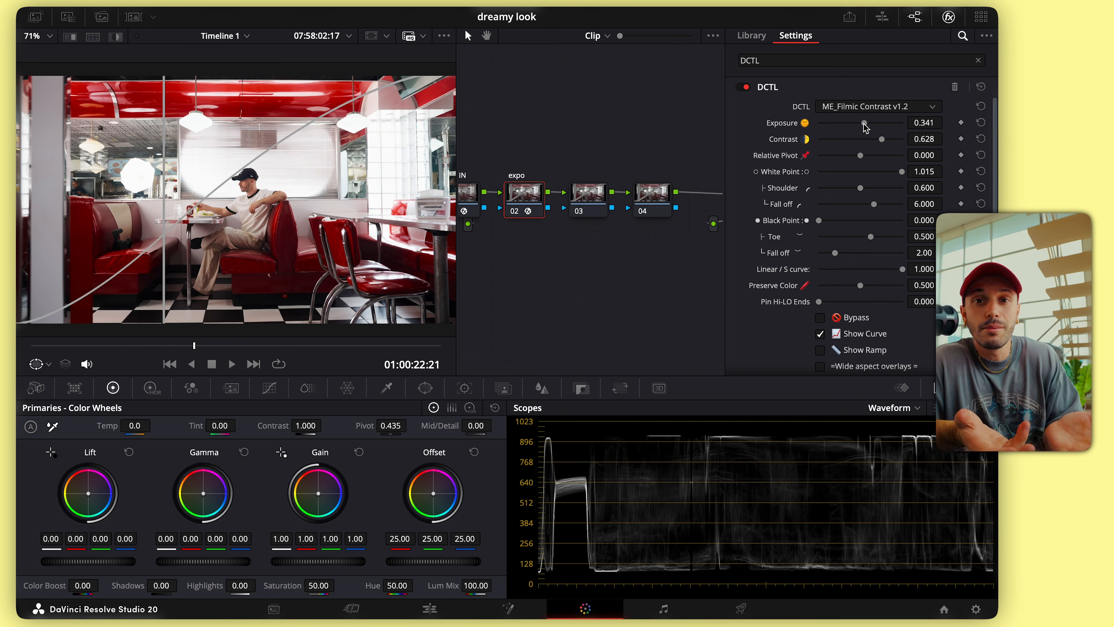
pyautogui.moveTo(862, 125); pyautogui.dragTo(864, 126)
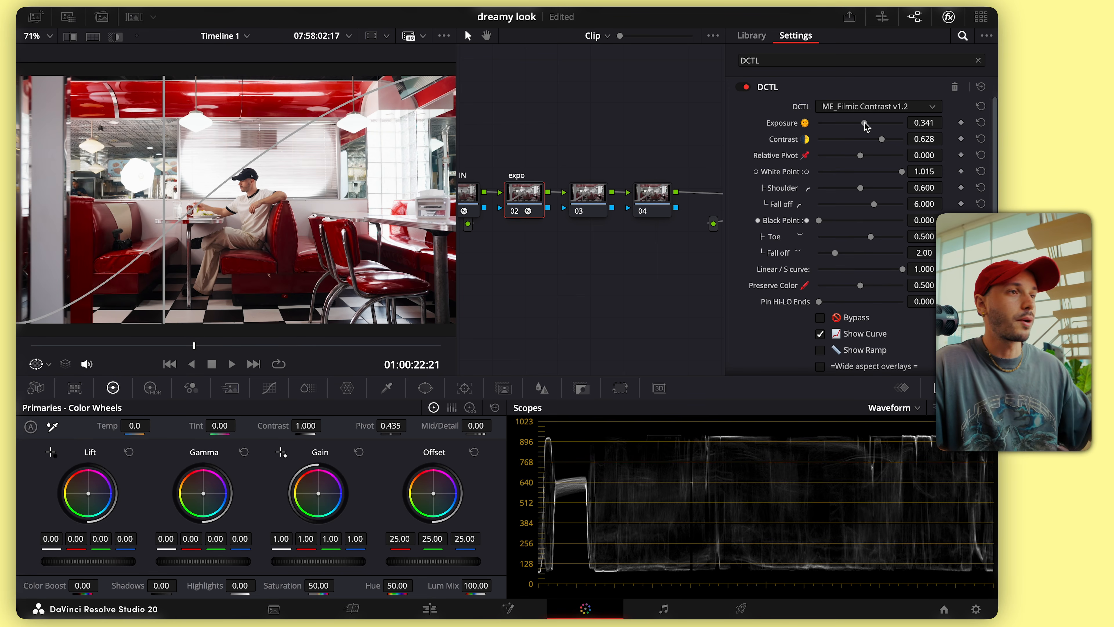
pyautogui.click(865, 127)
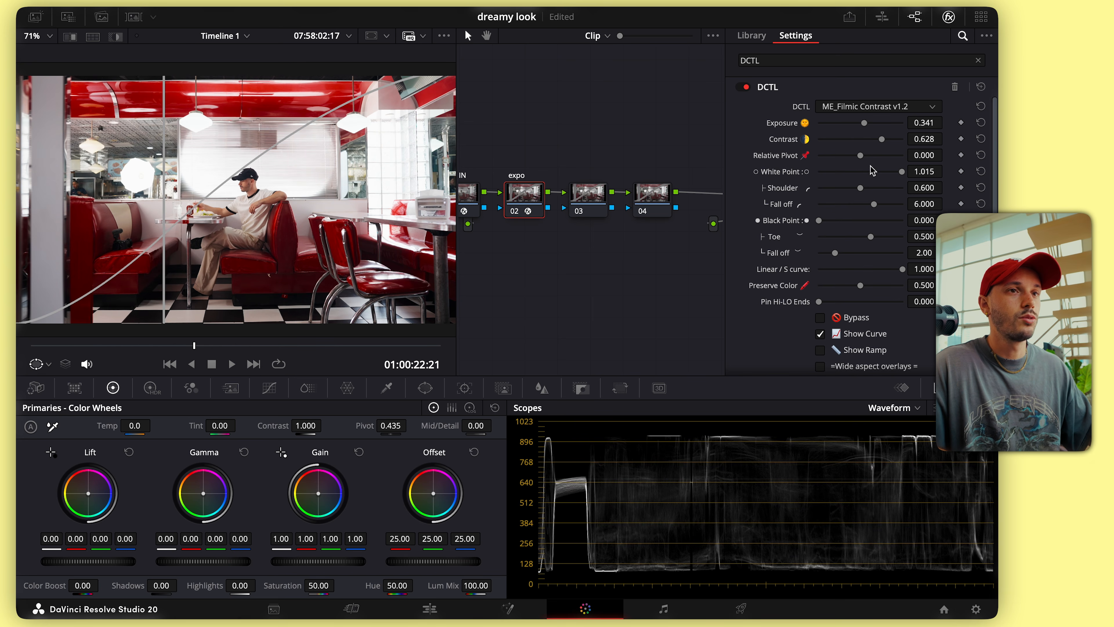
# Try a slightly lower Relative Pivot in the filmic contrast and reset it
pyautogui.click(859, 156)
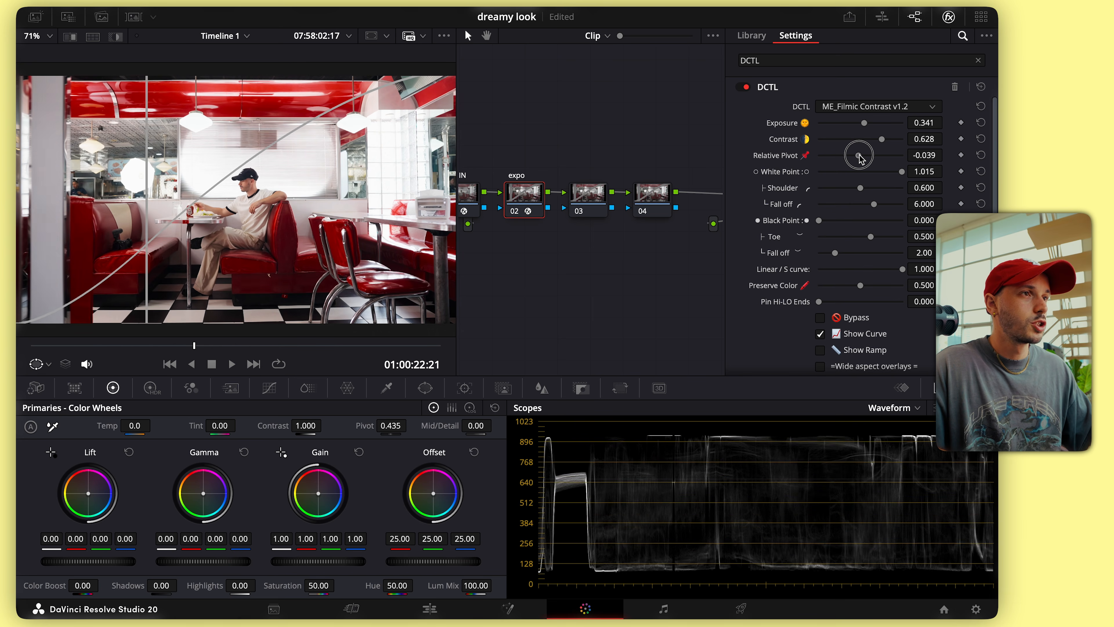
pyautogui.click(980, 156)
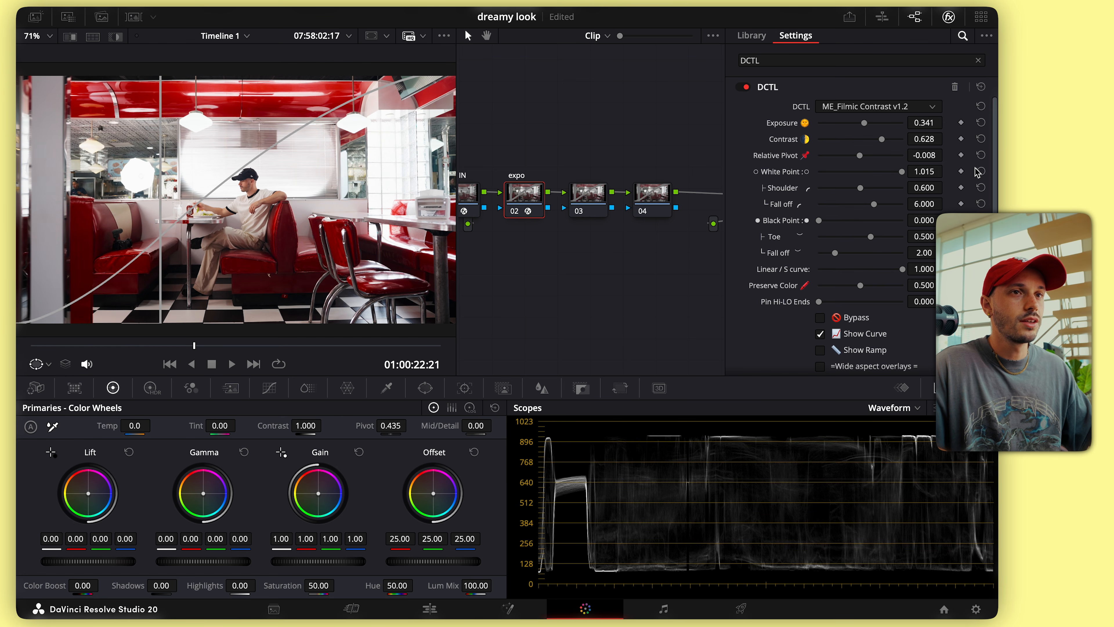
pyautogui.click(948, 18)
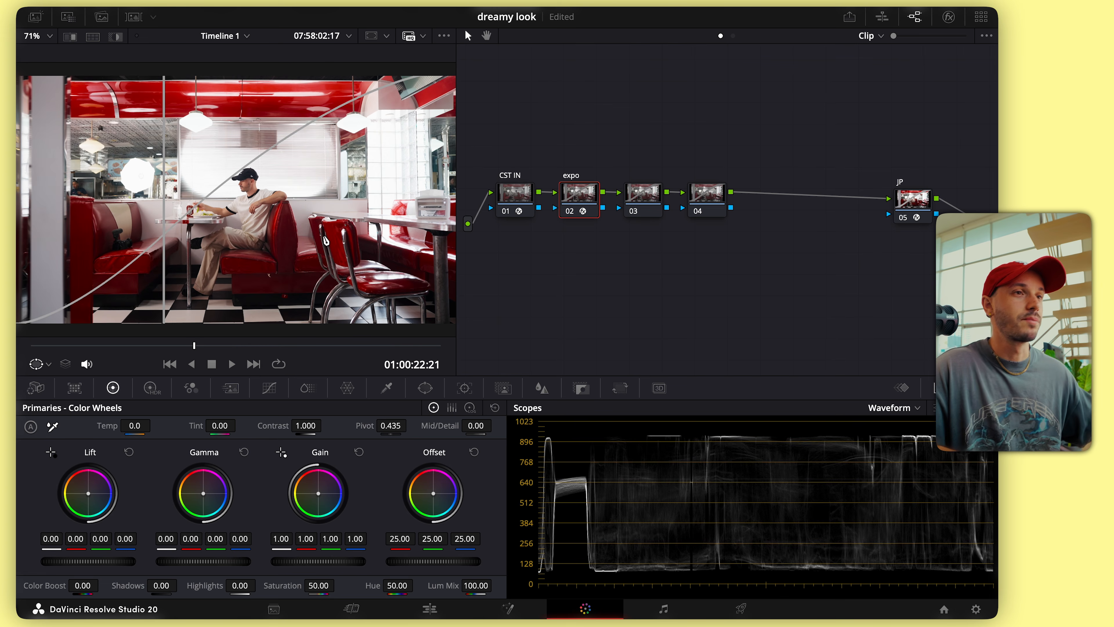
# Apply the Chromatic Adaptation effect to the wb node and set its target illuminant type to Color Temperature
pyautogui.click(629, 215)
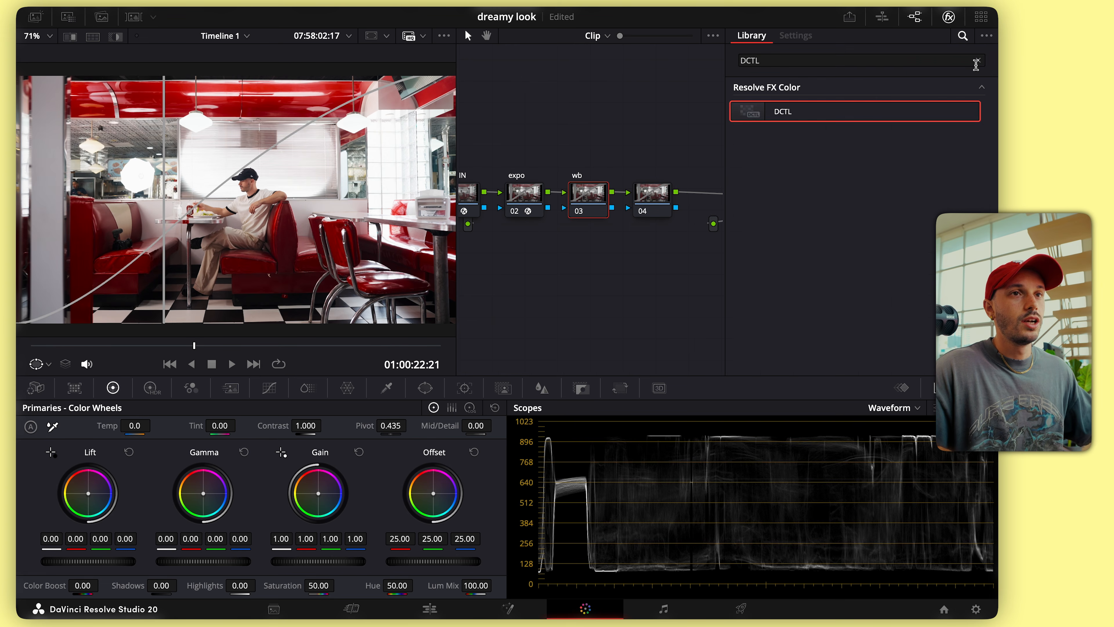
pyautogui.click(977, 61)
pyautogui.write('chroma')
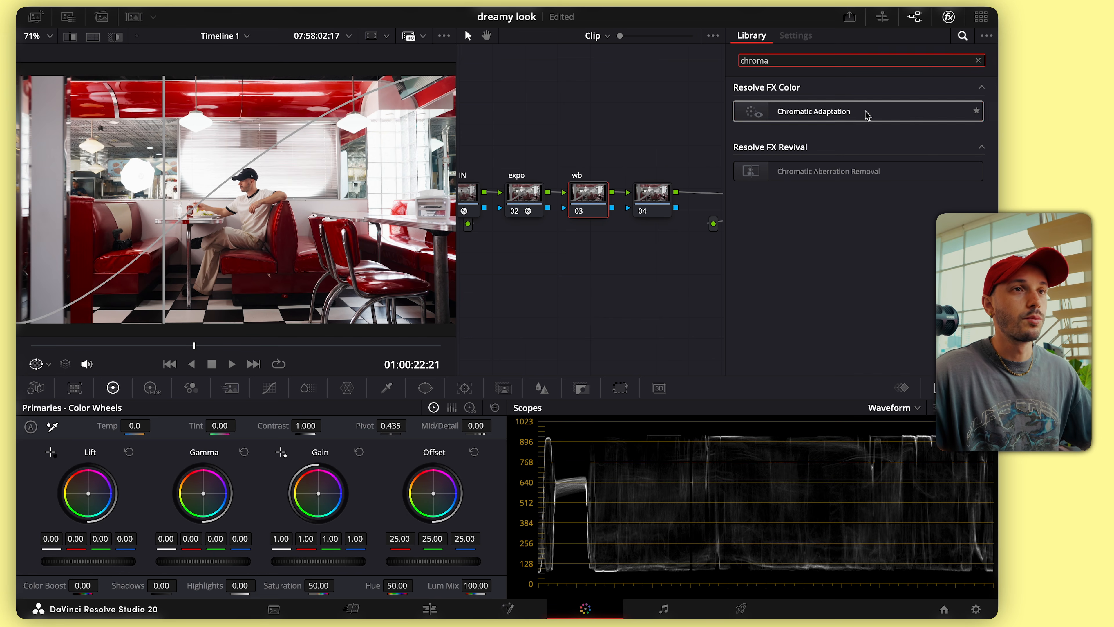
pyautogui.moveTo(859, 111); pyautogui.dragTo(598, 198)
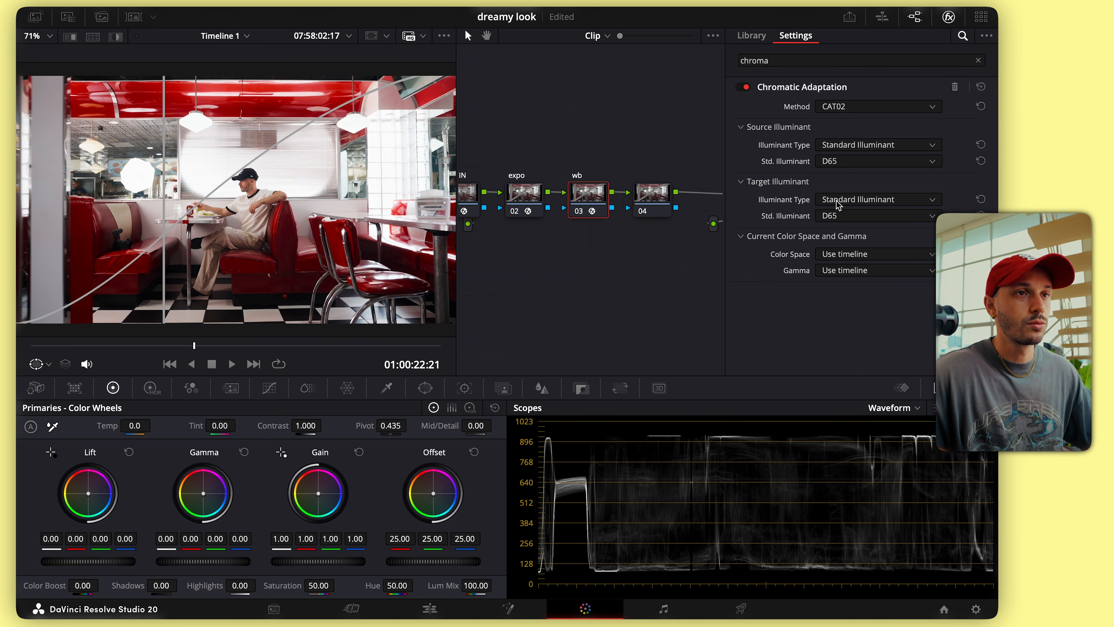
pyautogui.click(858, 200)
pyautogui.click(861, 232)
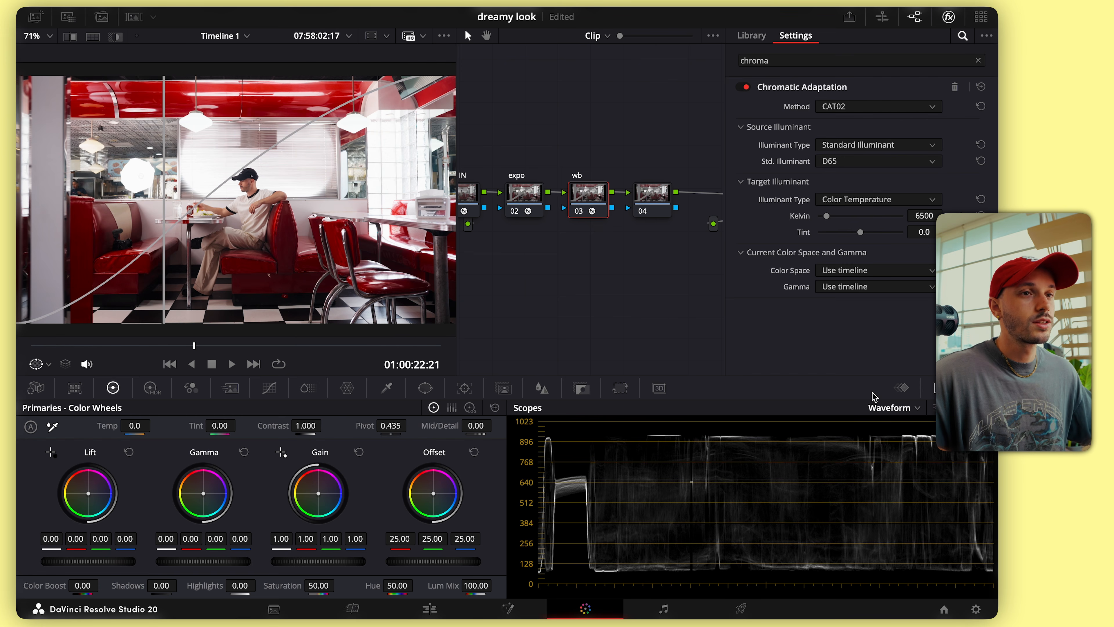
# Switch the scope to Vectorscope and adjust the wb node's target illuminant to about 8698 Kelvin with a lower tint
pyautogui.click(912, 412)
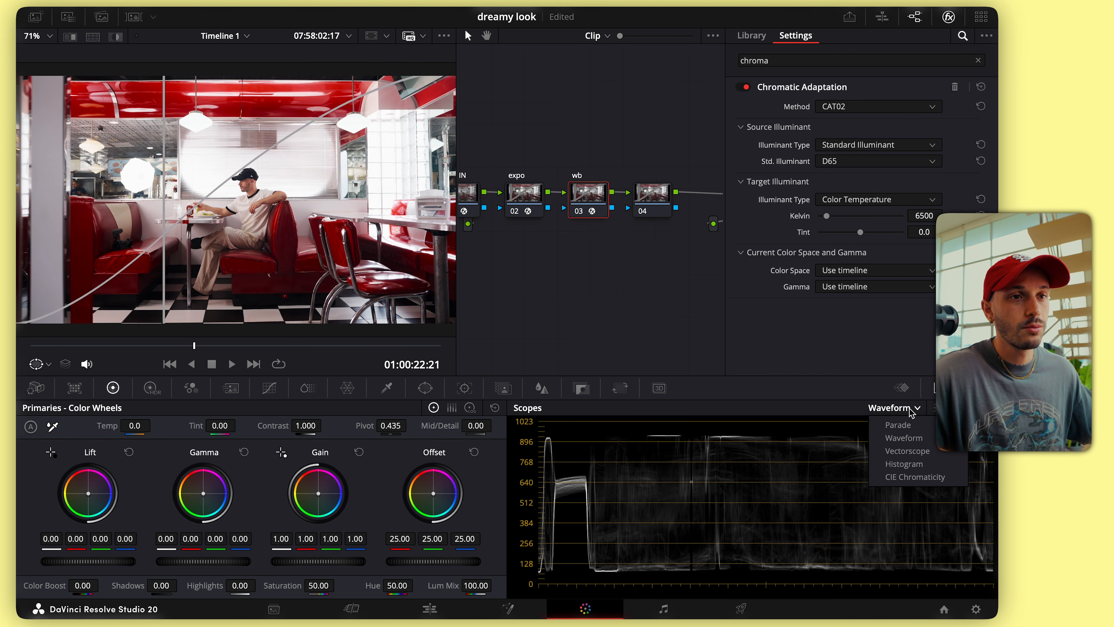
pyautogui.click(904, 449)
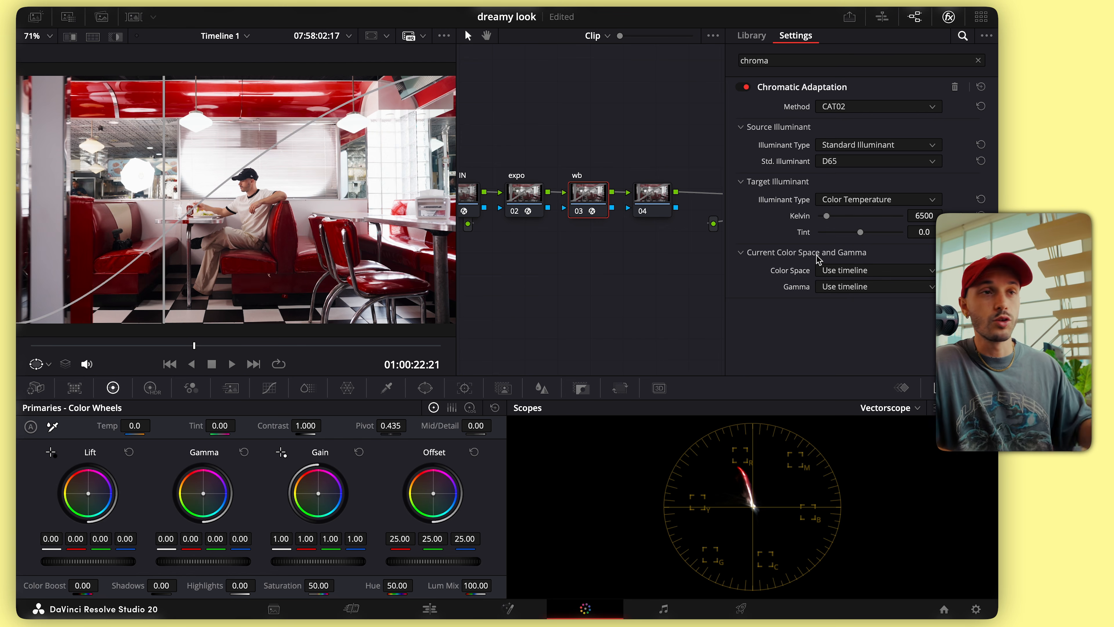
pyautogui.moveTo(827, 215); pyautogui.dragTo(833, 218)
pyautogui.moveTo(832, 222); pyautogui.dragTo(831, 222)
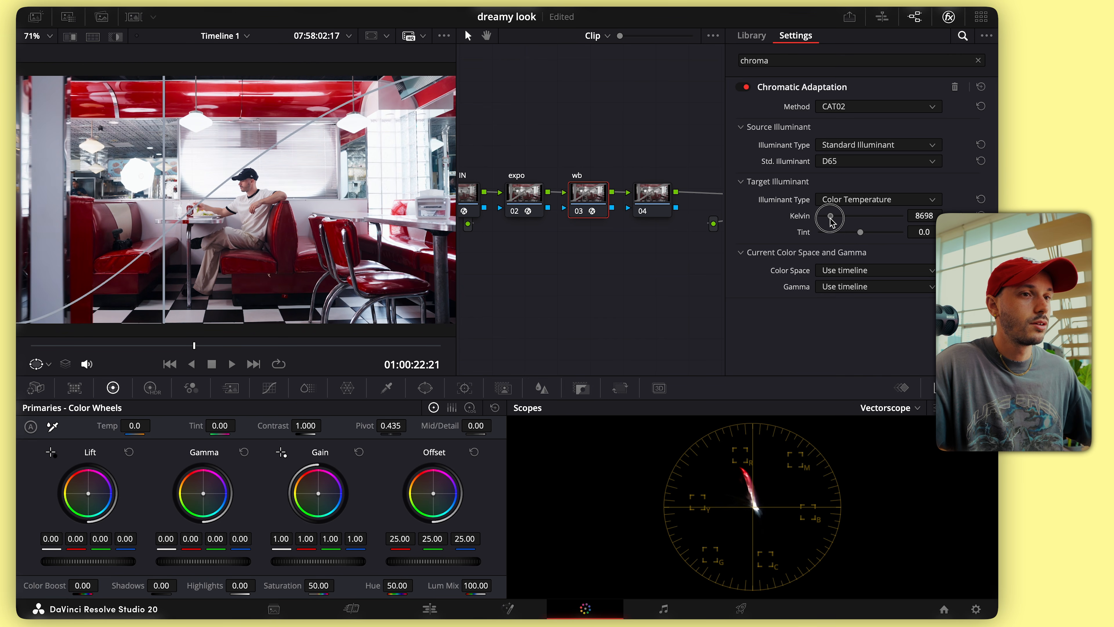
pyautogui.moveTo(861, 235)
pyautogui.mouseDown()
pyautogui.moveTo(838, 238)
pyautogui.moveTo(851, 232)
pyautogui.mouseUp()
pyautogui.scroll(6, 264, 220)
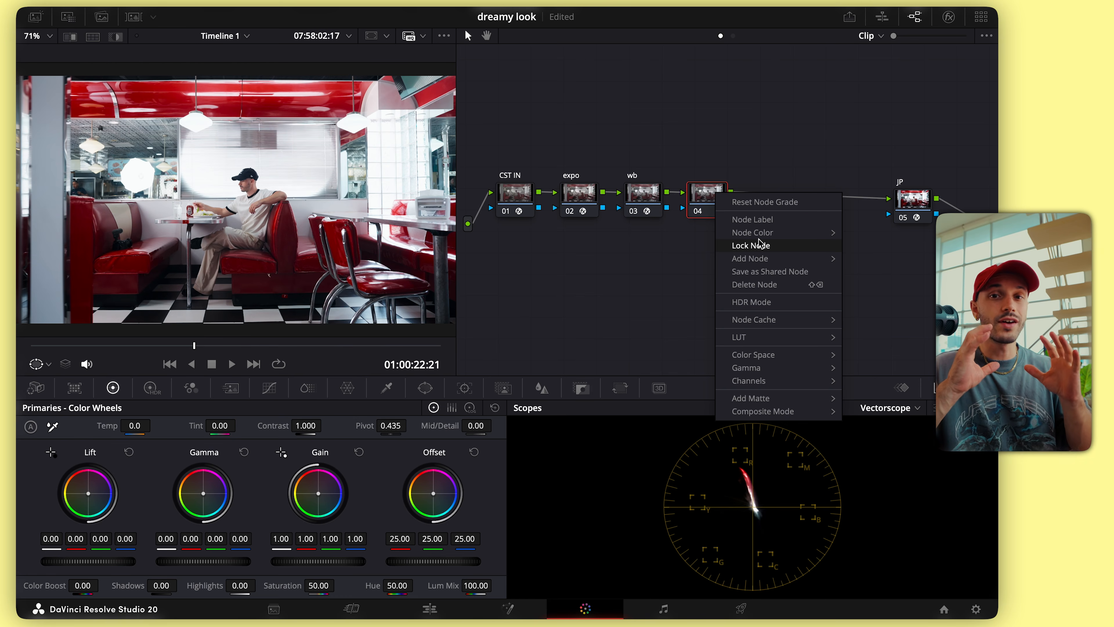
# Label the fourth node SATU and bring up its overall saturation controls in ColorSlice
pyautogui.click(752, 219)
pyautogui.write('SATU')
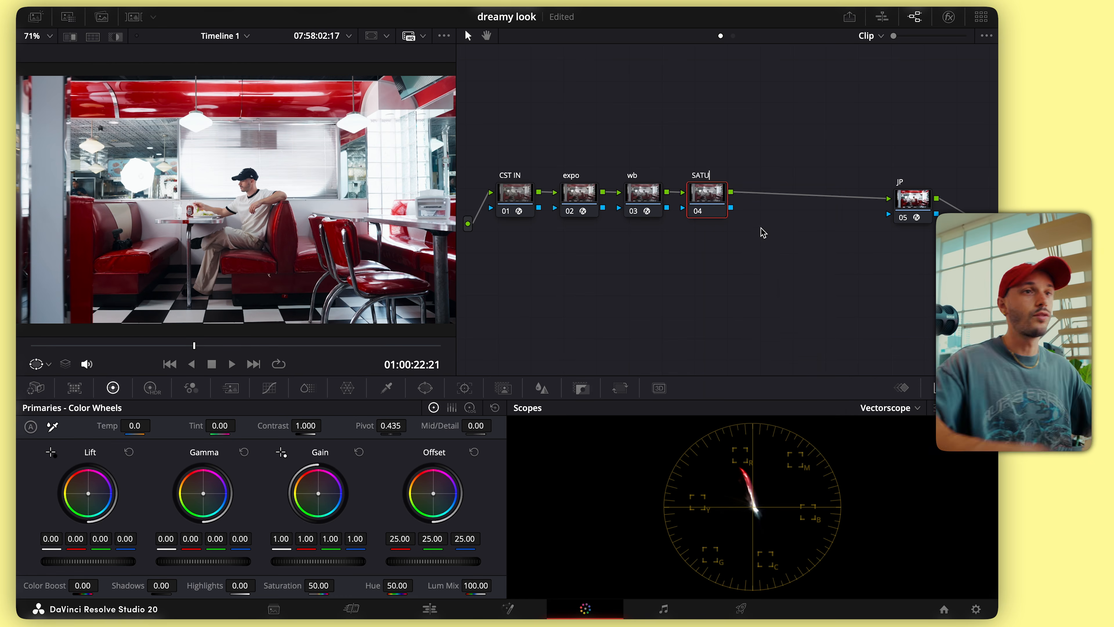
pyautogui.click(761, 250)
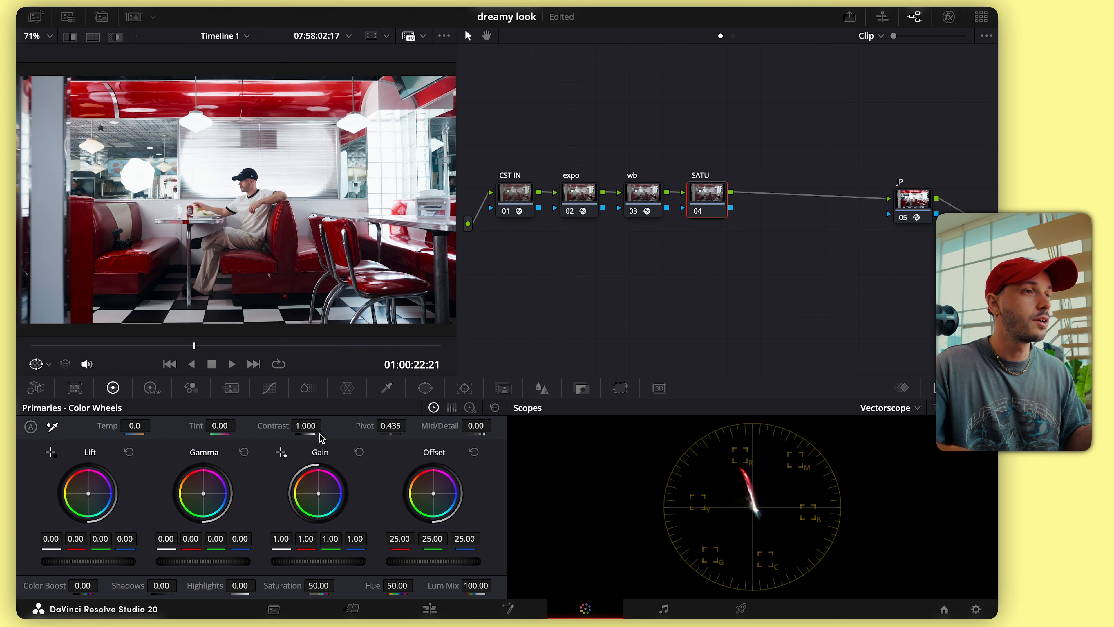
pyautogui.click(307, 387)
pyautogui.moveTo(239, 428); pyautogui.dragTo(342, 426)
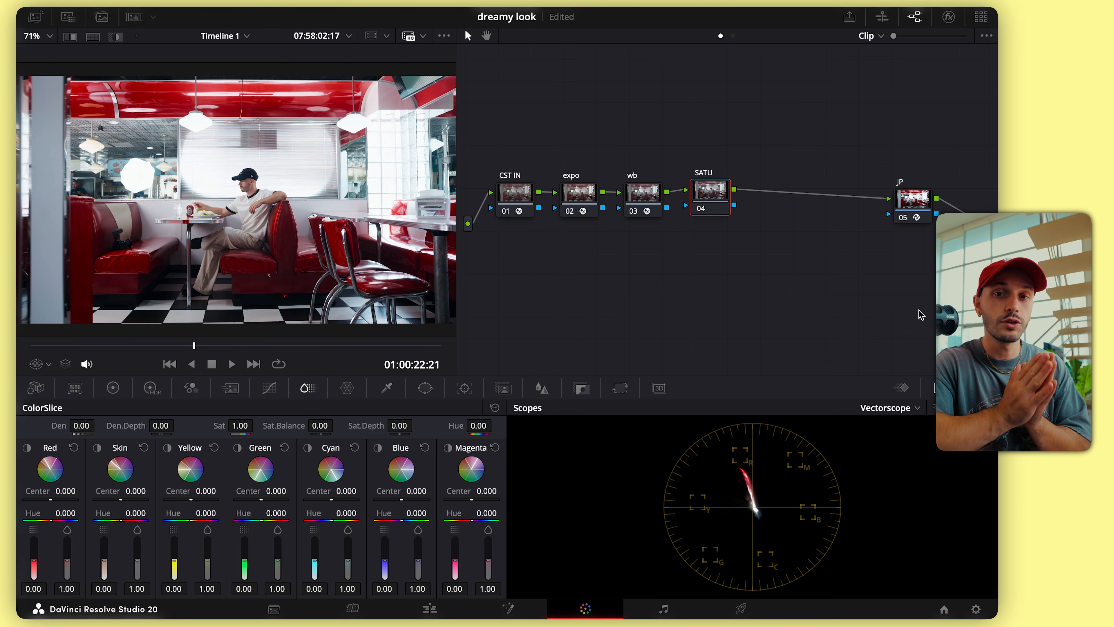
# Set the SATU node's color space to HSV
pyautogui.rightClick(705, 197)
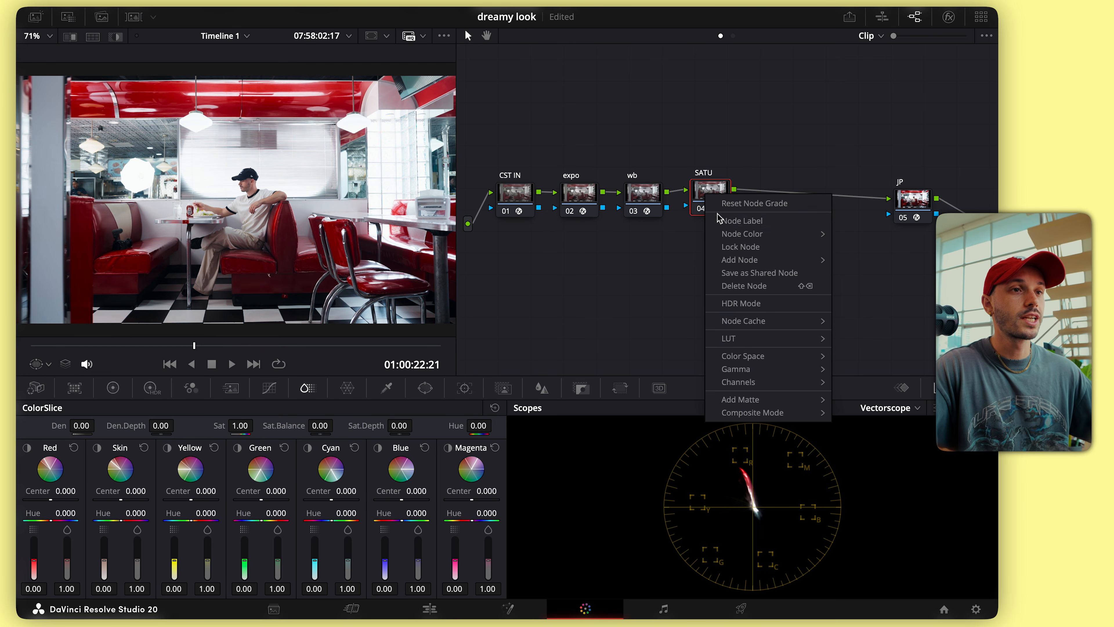
pyautogui.moveTo(754, 357)
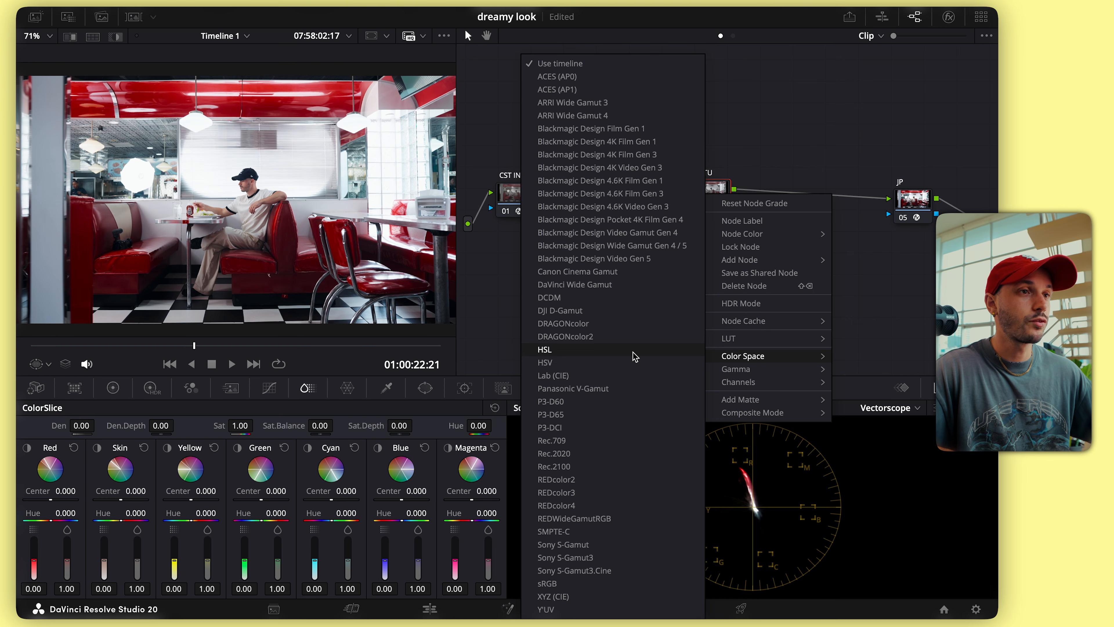
pyautogui.click(578, 363)
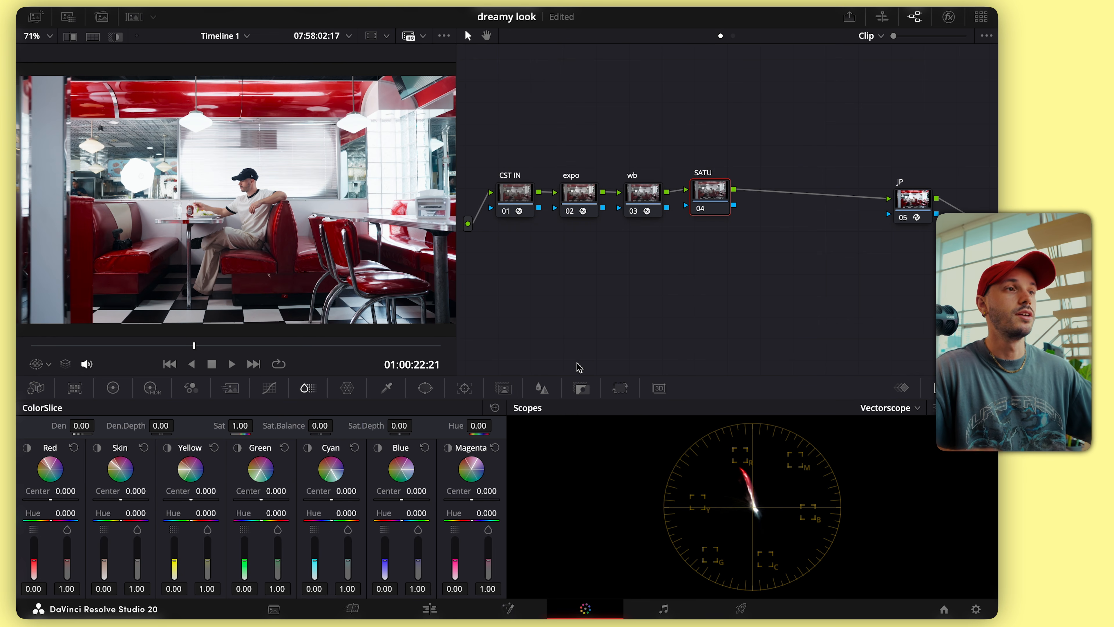
# Disable Channel 1 and Channel 3 on the SATU node so only Channel 2 stays active
pyautogui.rightClick(711, 195)
pyautogui.moveTo(780, 382)
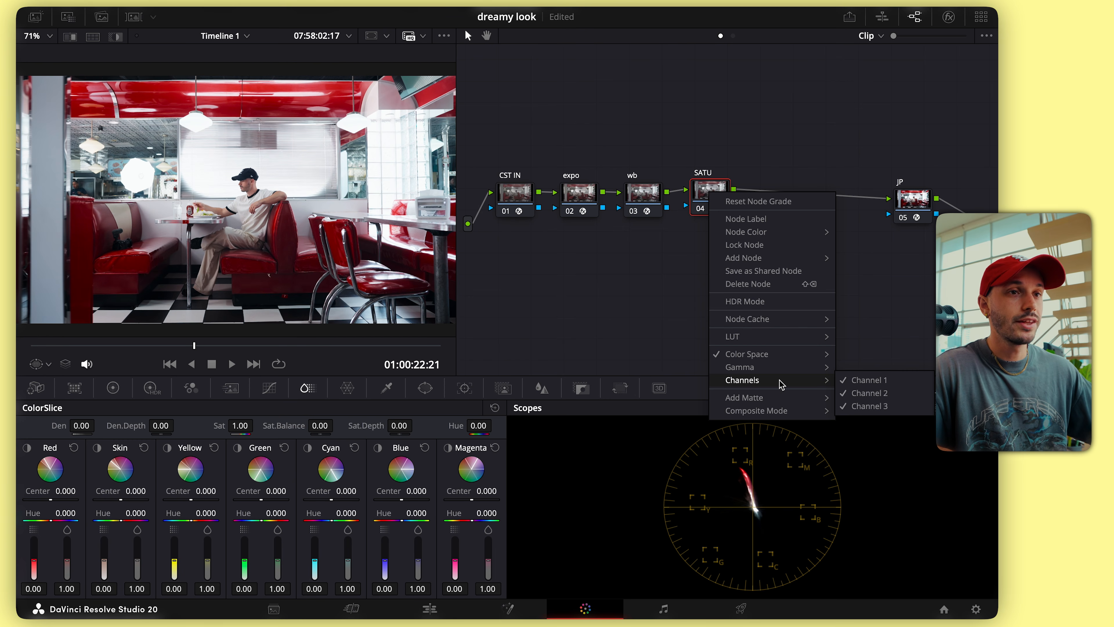
pyautogui.click(864, 387)
pyautogui.rightClick(714, 198)
pyautogui.moveTo(799, 389)
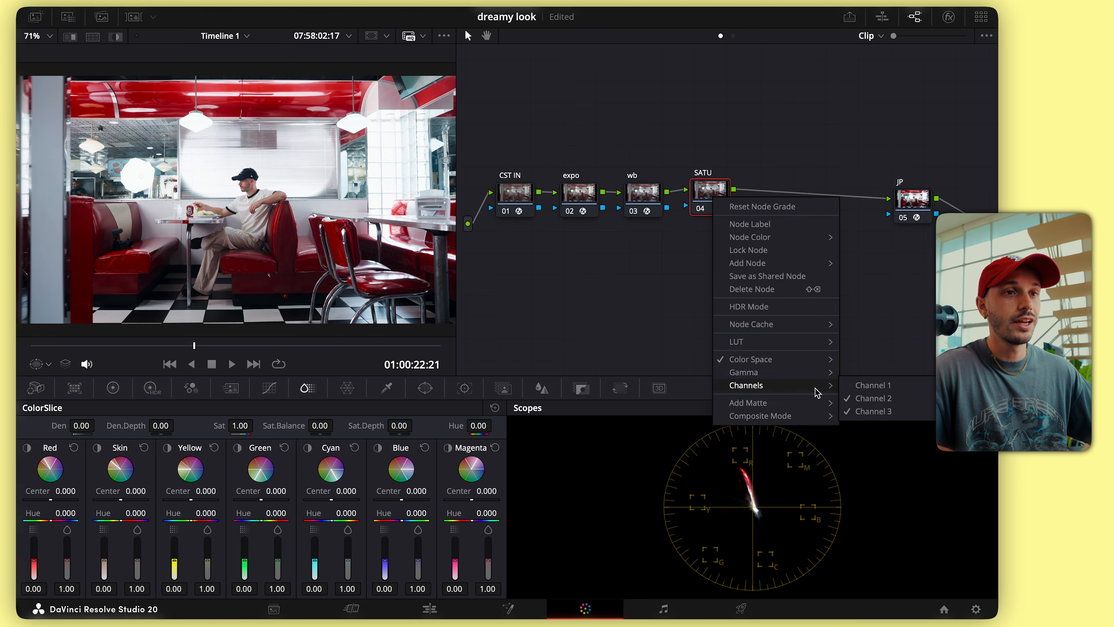
pyautogui.click(862, 411)
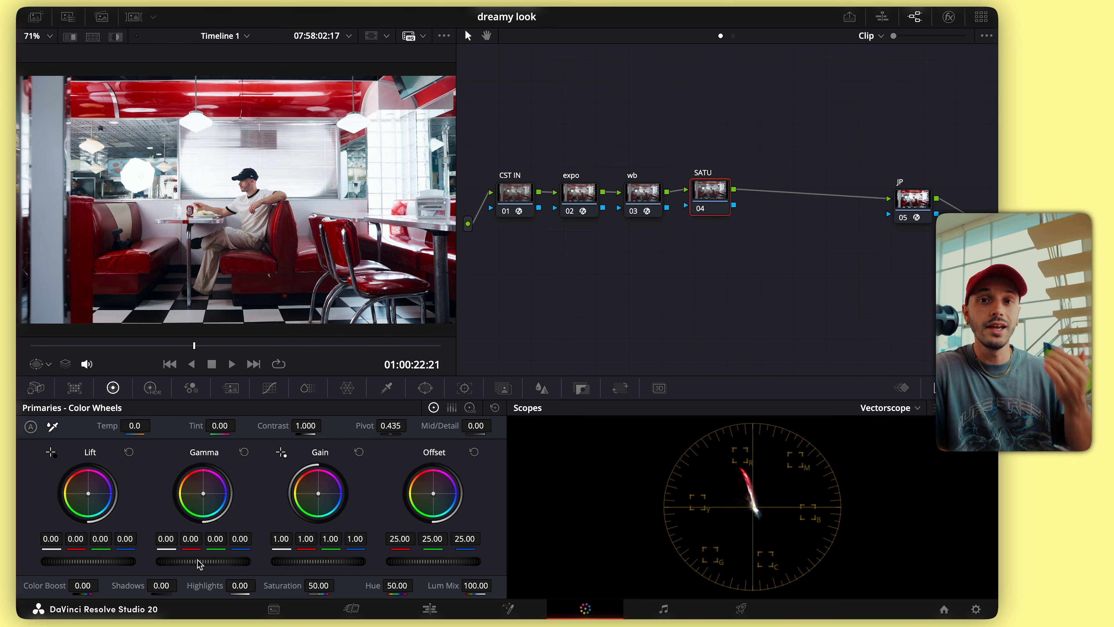
# Raise the SATU node's gamma to 0.07 while viewing the man's face up close
pyautogui.moveTo(198, 560); pyautogui.dragTo(169, 566)
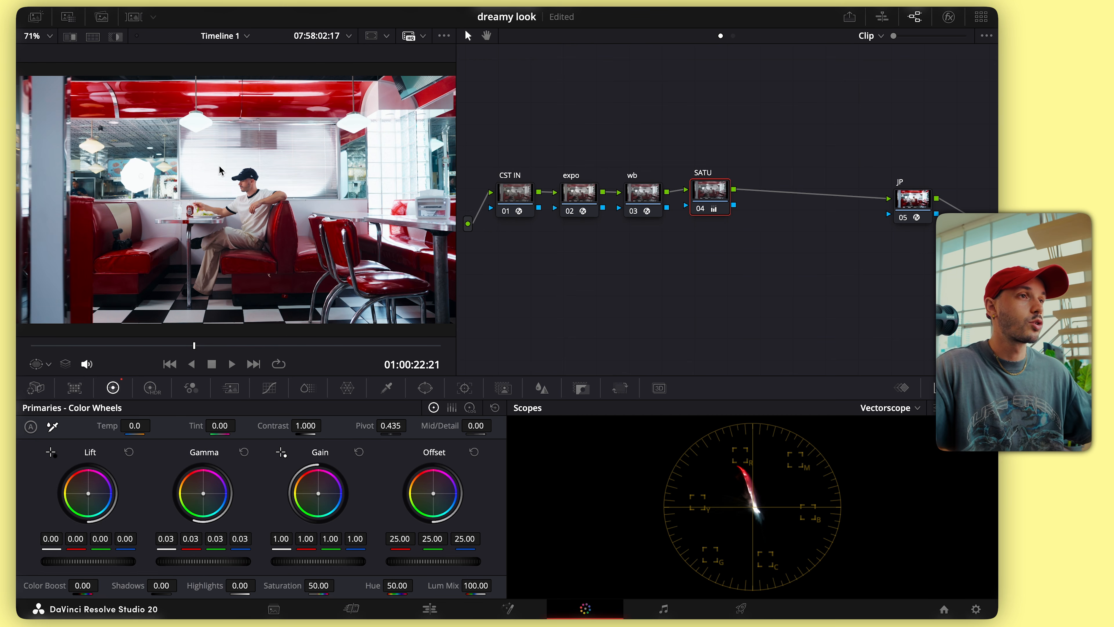
pyautogui.scroll(5, 220, 156)
pyautogui.moveTo(202, 565); pyautogui.dragTo(264, 559)
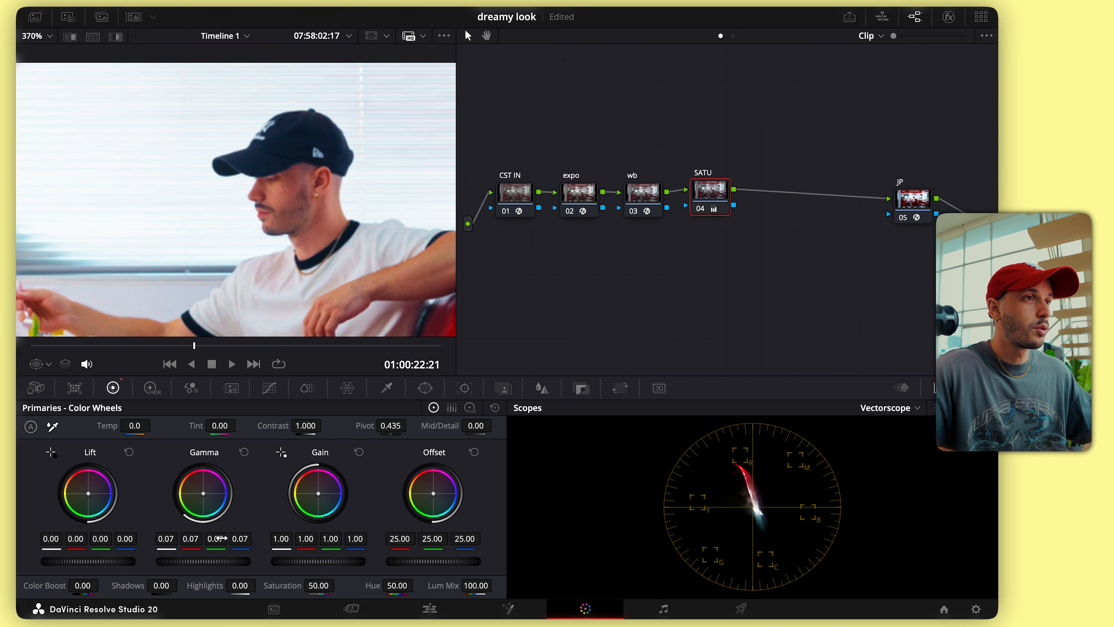
# Examine the saturation on the man and across the diner at different magnifications, ending with the whole frame fitted in the viewer
pyautogui.scroll(-7, 298, 271)
pyautogui.scroll(7, 297, 272)
pyautogui.scroll(-1, 298, 270)
pyautogui.scroll(-6, 298, 271)
pyautogui.scroll(1, 277, 262)
pyautogui.scroll(-3, 281, 266)
pyautogui.scroll(2, 296, 275)
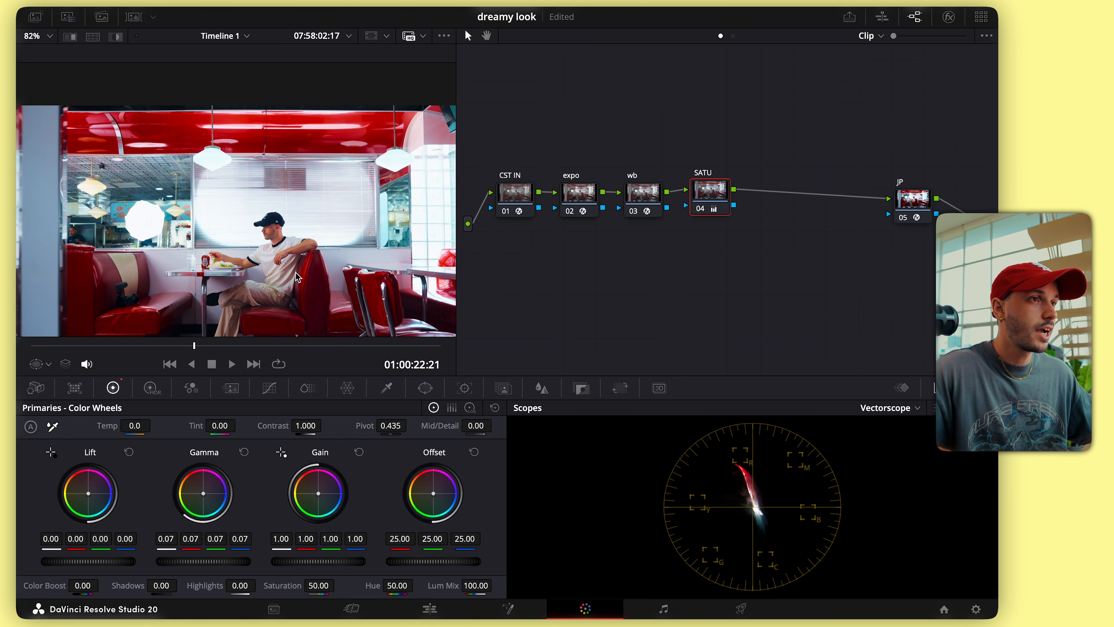
pyautogui.scroll(-2, 311, 269)
pyautogui.click(47, 36)
pyautogui.click(56, 51)
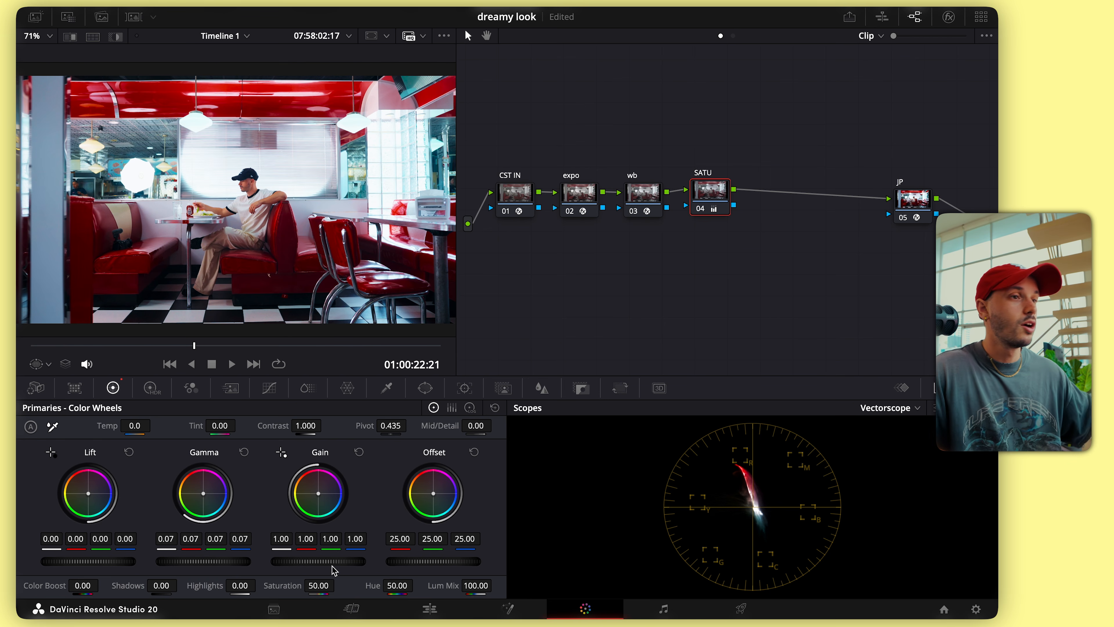
# Lower the SATU node's gain to 0.73 and raise its gamma to 0.12
pyautogui.moveTo(322, 565); pyautogui.dragTo(302, 565)
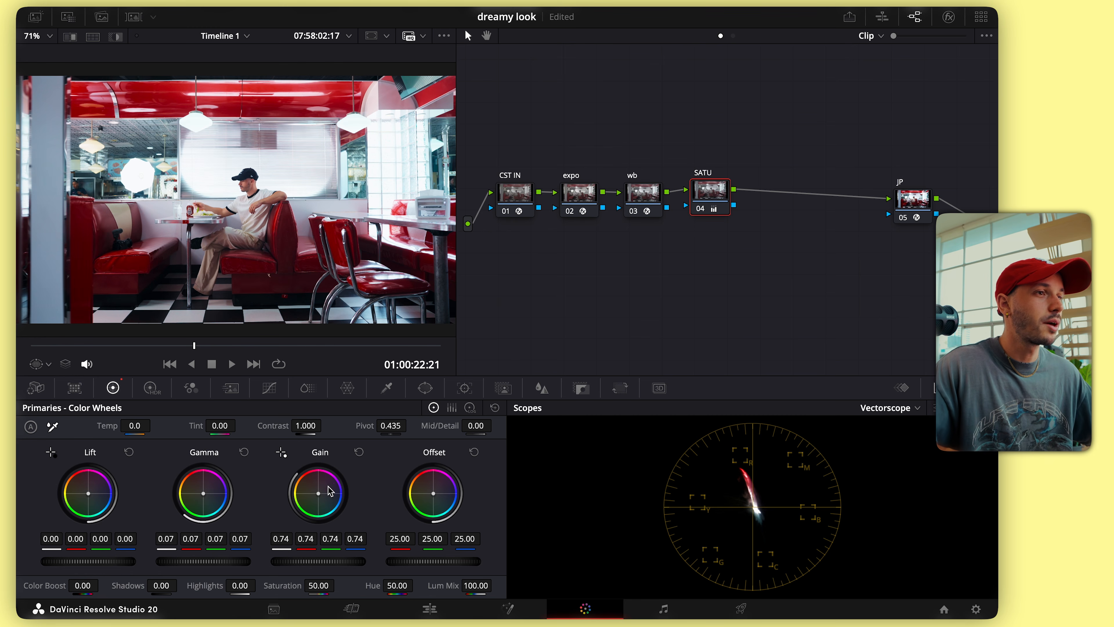
pyautogui.moveTo(296, 562); pyautogui.dragTo(256, 562)
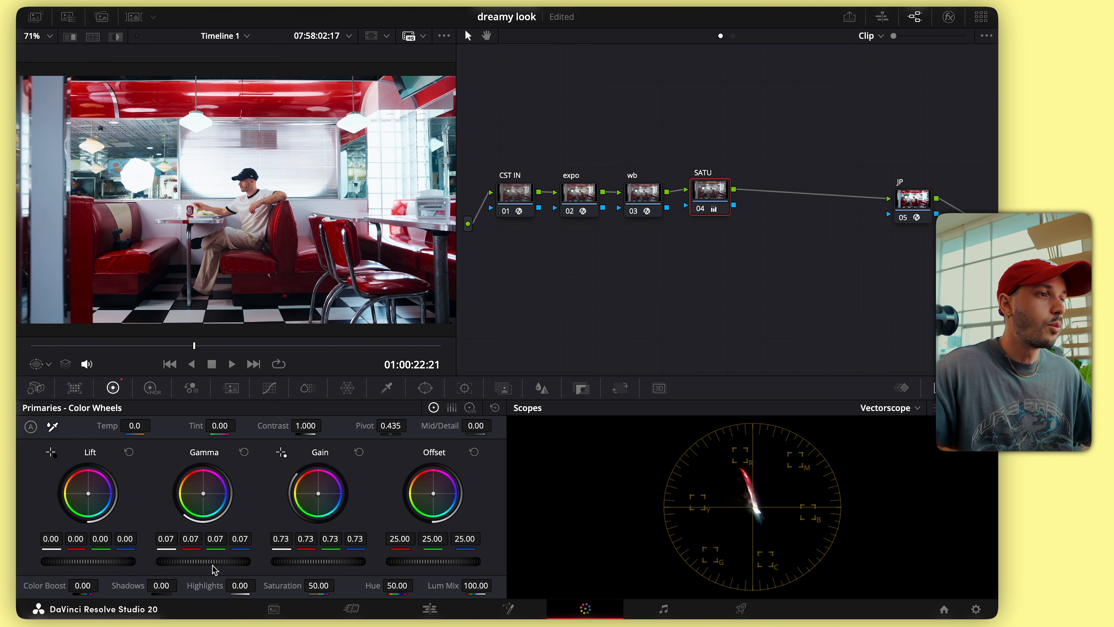
pyautogui.moveTo(214, 566); pyautogui.dragTo(736, 290)
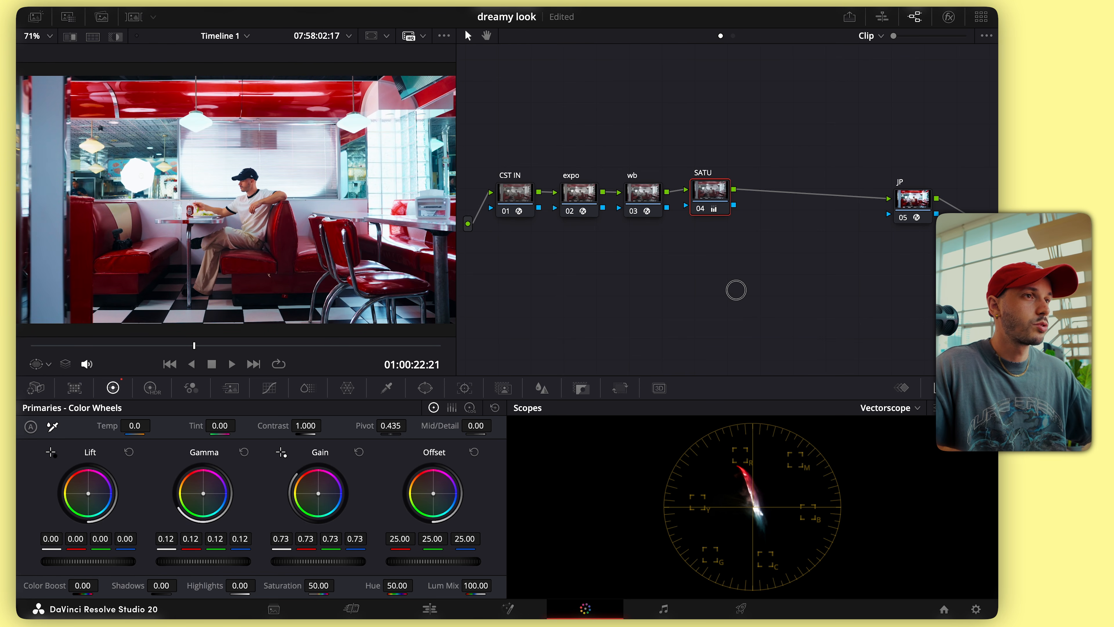
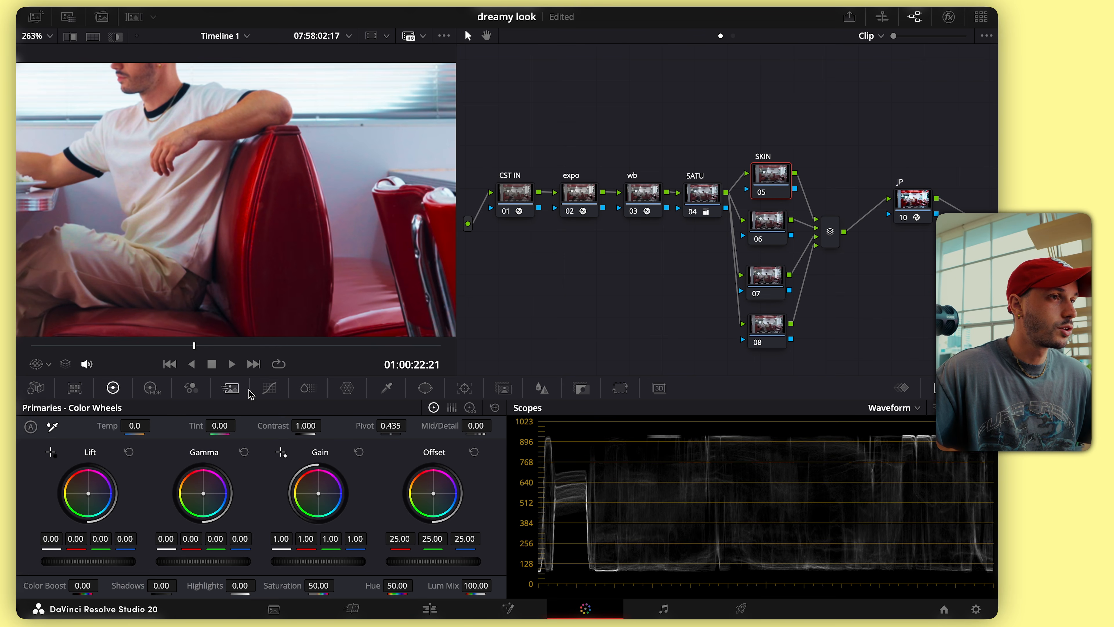
# Adjust the Skin slice in the SKIN node's ColorSlice to a density of 0.04 and a saturation of 1.07
pyautogui.click(307, 388)
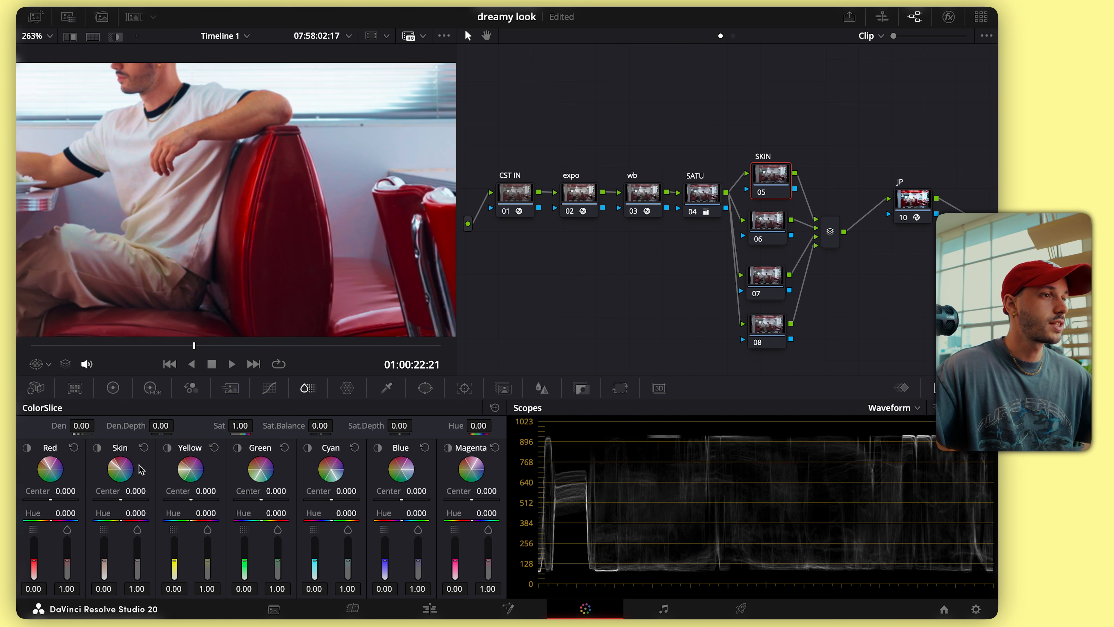
pyautogui.scroll(-3, 155, 180)
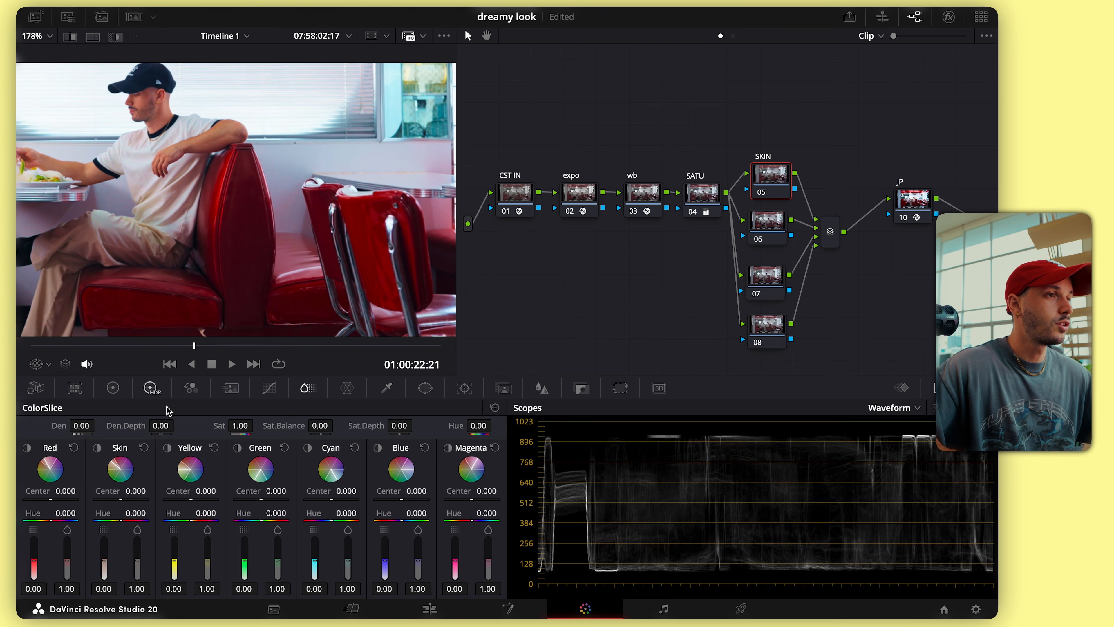
pyautogui.moveTo(140, 554)
pyautogui.mouseDown()
pyautogui.moveTo(142, 531)
pyautogui.moveTo(141, 548)
pyautogui.moveTo(137, 539)
pyautogui.mouseUp()
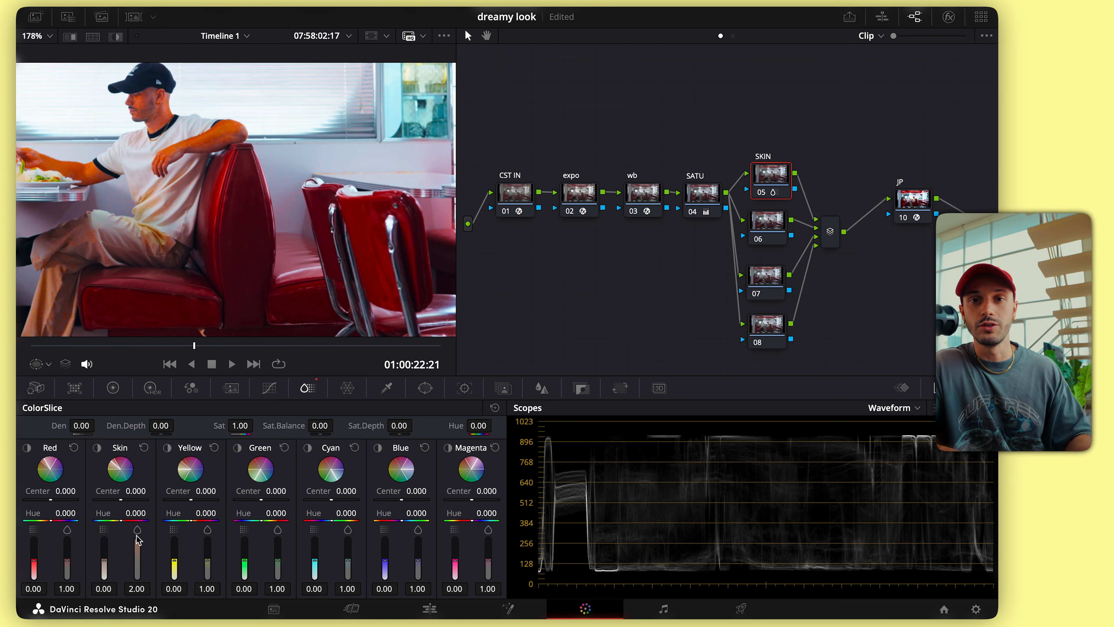
pyautogui.moveTo(138, 547); pyautogui.dragTo(137, 573)
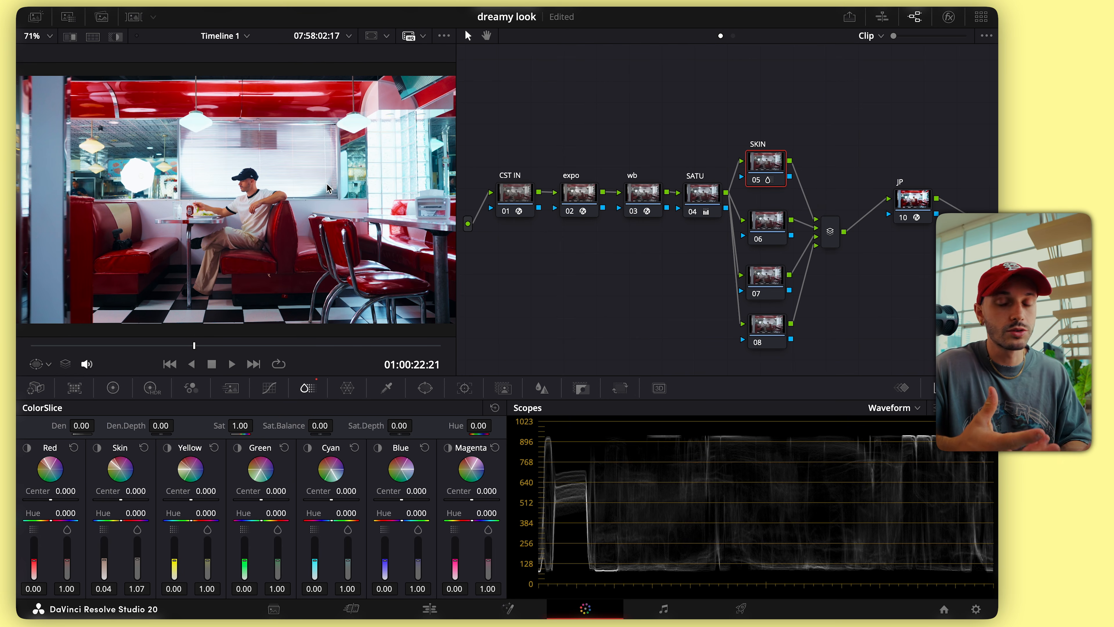
# Try pulling the reds down to 0.00 saturation on the SKIN node's Hue Vs Sat curve and undo it
pyautogui.click(276, 388)
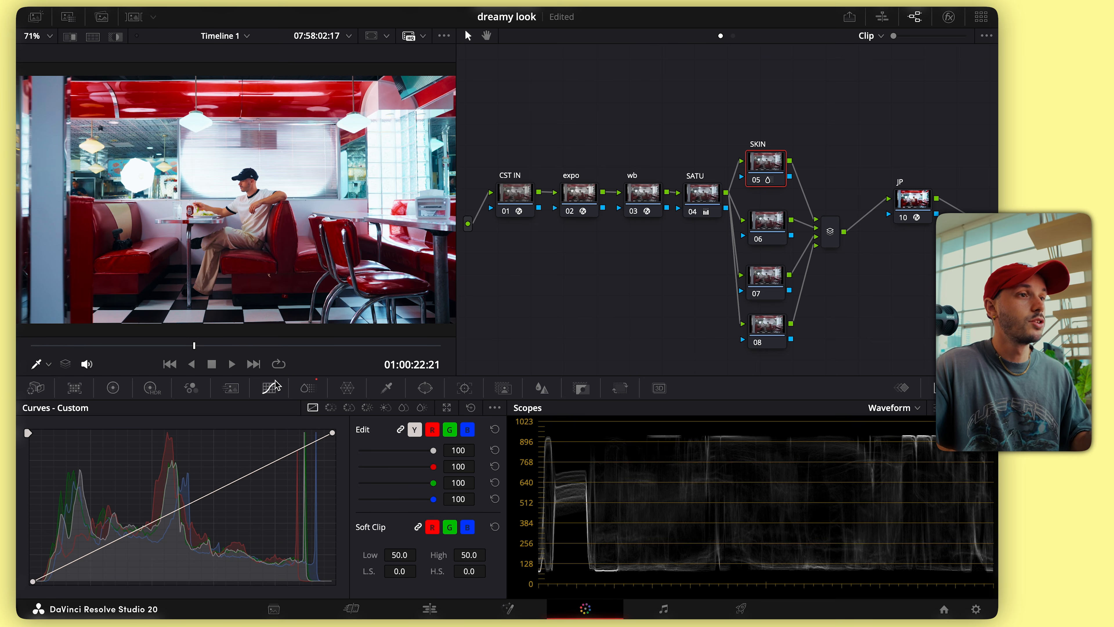
pyautogui.click(331, 408)
pyautogui.click(350, 408)
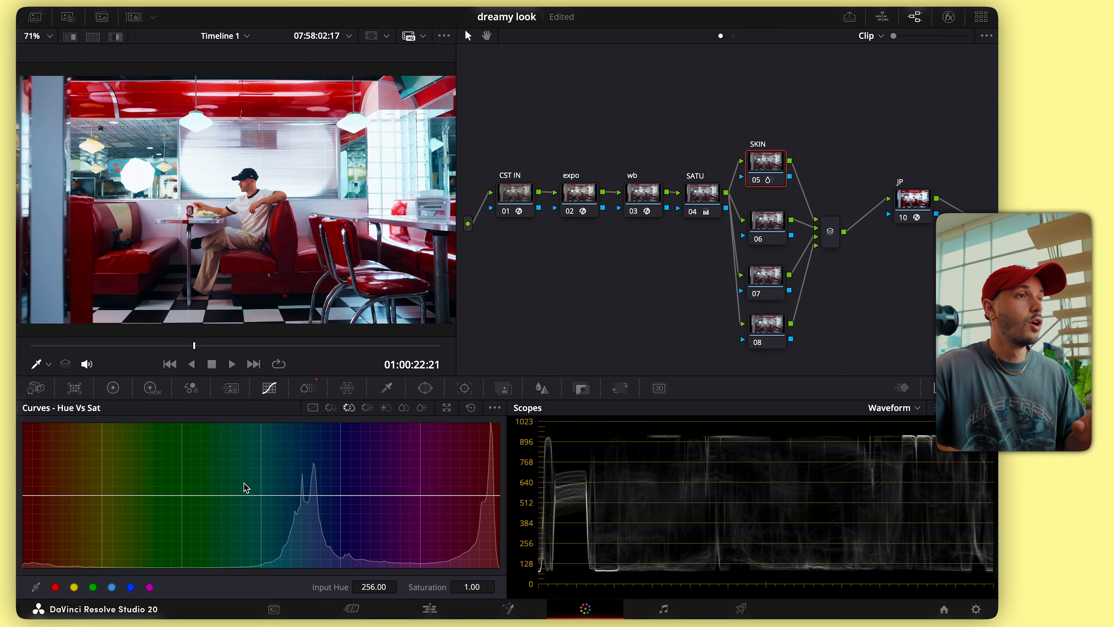
pyautogui.click(289, 226)
pyautogui.moveTo(486, 495); pyautogui.dragTo(490, 572)
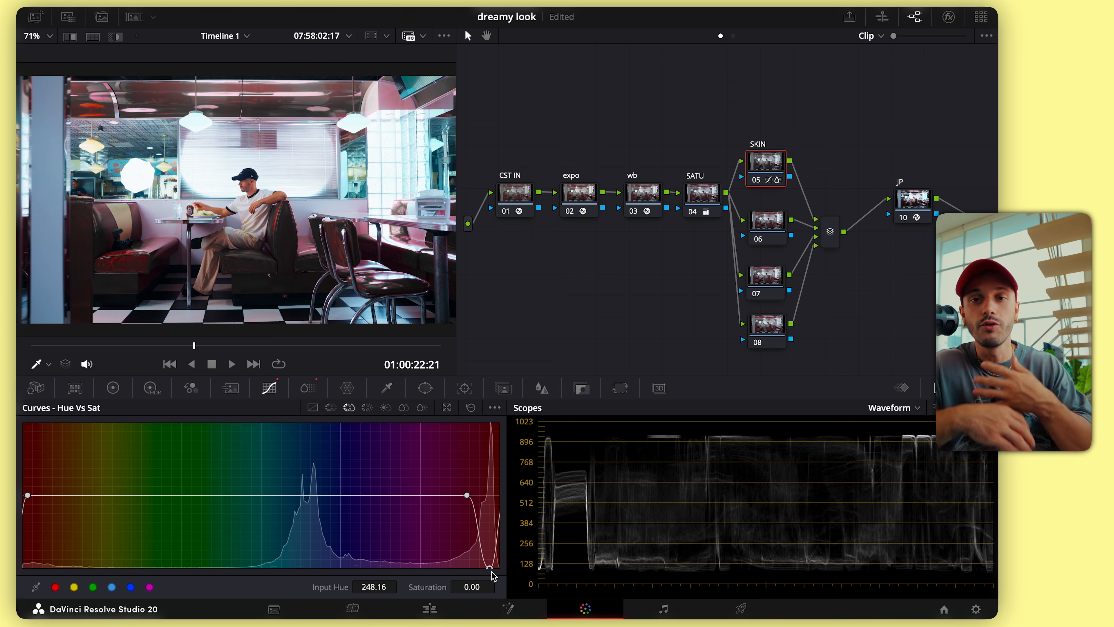
pyautogui.press('super+z')
pyautogui.press('super+z')
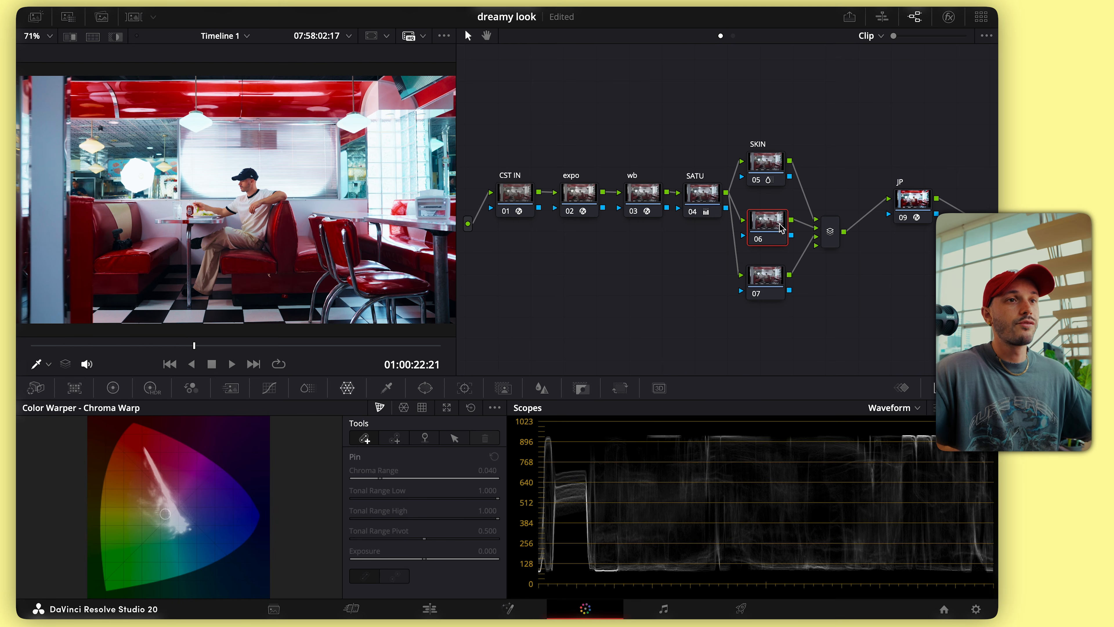
# Label node 06 for the color warper and shift its low-saturation blue point to hue 0.39 and saturation 0.22 in the Hue - Saturation warp
pyautogui.rightClick(774, 225)
pyautogui.click(823, 251)
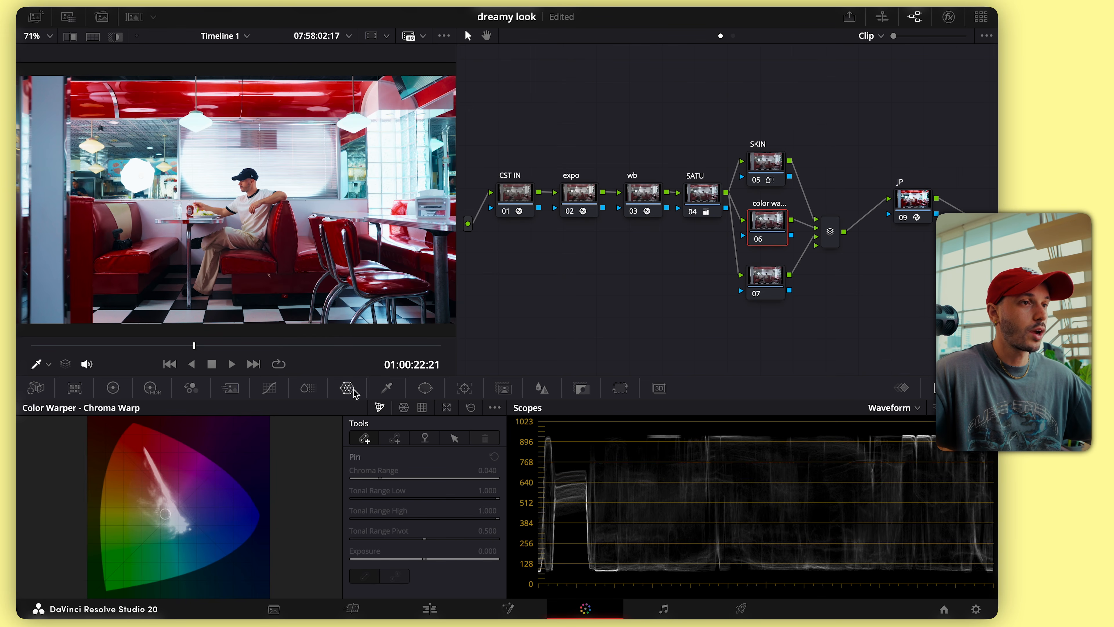
pyautogui.click(404, 409)
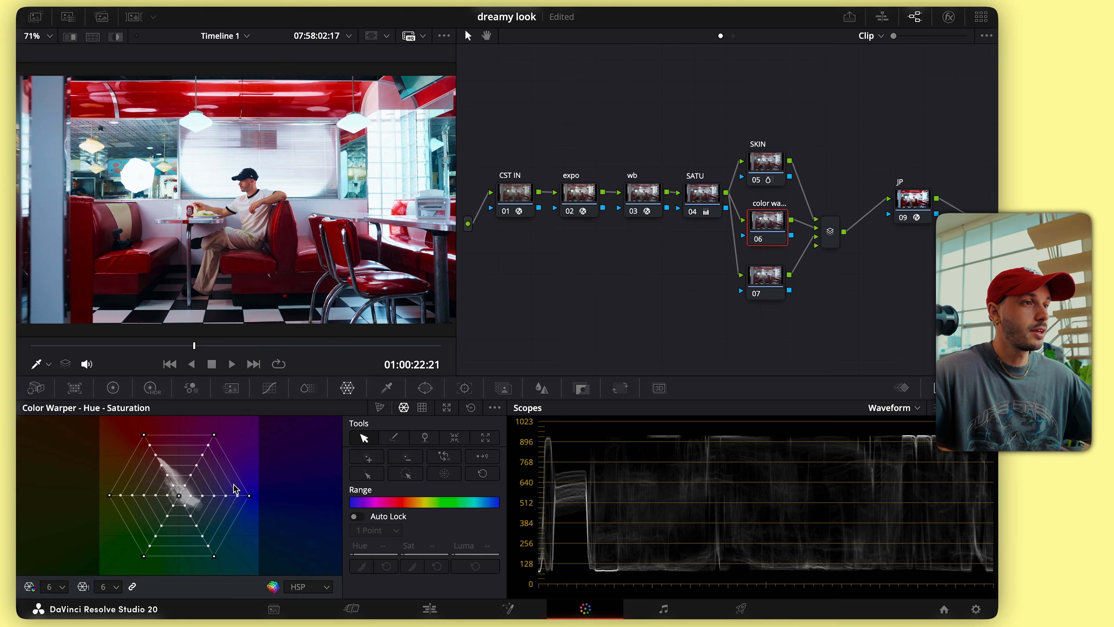
pyautogui.click(192, 496)
pyautogui.moveTo(194, 500)
pyautogui.mouseDown()
pyautogui.moveTo(206, 504)
pyautogui.moveTo(195, 503)
pyautogui.mouseUp()
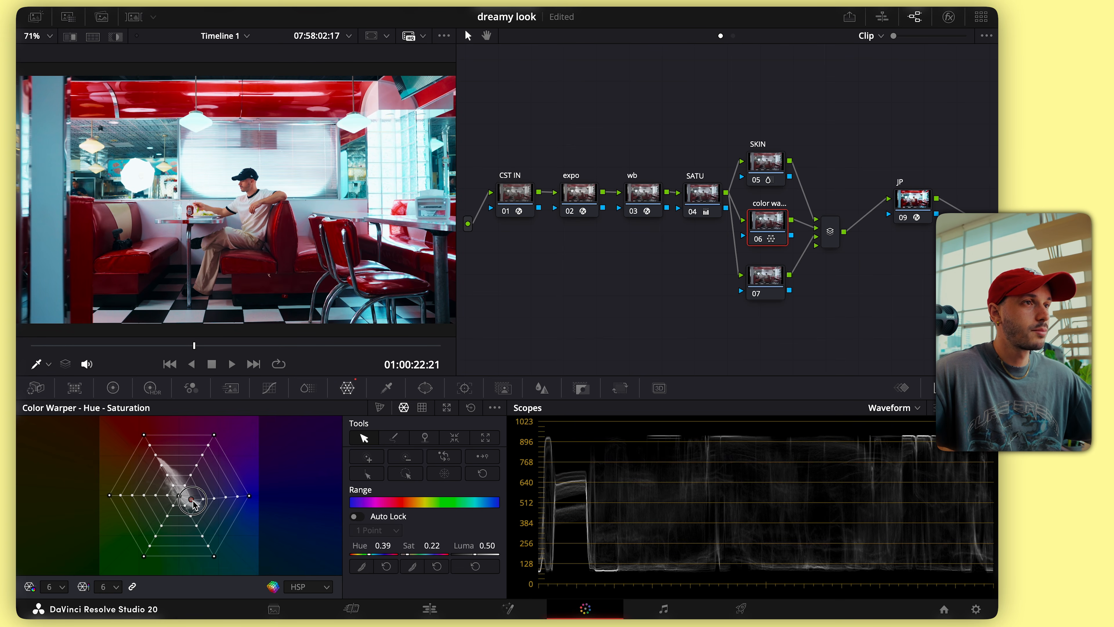
# Add a circle window to node 07 around the seated man, with size about 56.34, aspect 30.87 and softness 9.64
pyautogui.click(765, 276)
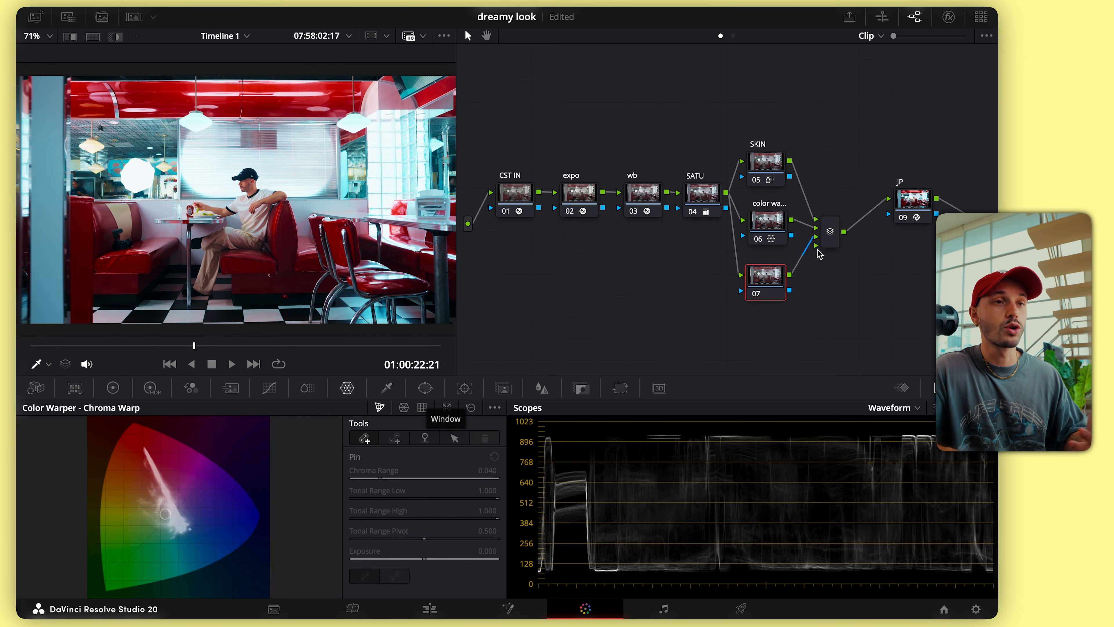
pyautogui.click(425, 388)
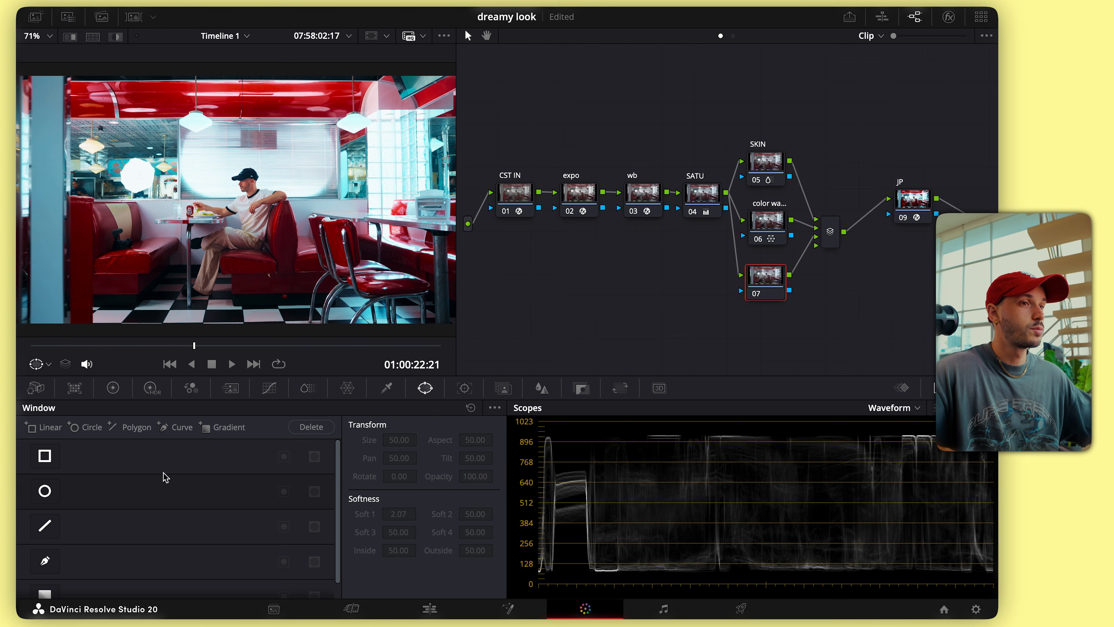
pyautogui.click(44, 490)
pyautogui.moveTo(238, 201); pyautogui.dragTo(250, 205)
pyautogui.moveTo(249, 140); pyautogui.dragTo(248, 117)
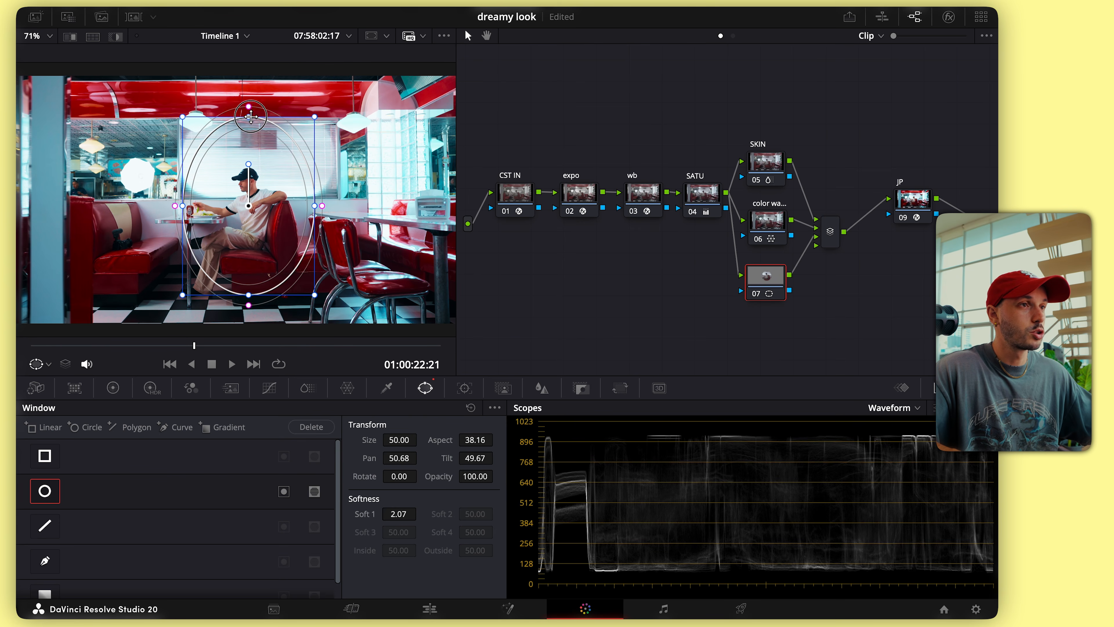
pyautogui.moveTo(322, 206); pyautogui.dragTo(348, 206)
pyautogui.moveTo(249, 295); pyautogui.dragTo(234, 365)
pyautogui.moveTo(390, 206); pyautogui.dragTo(401, 206)
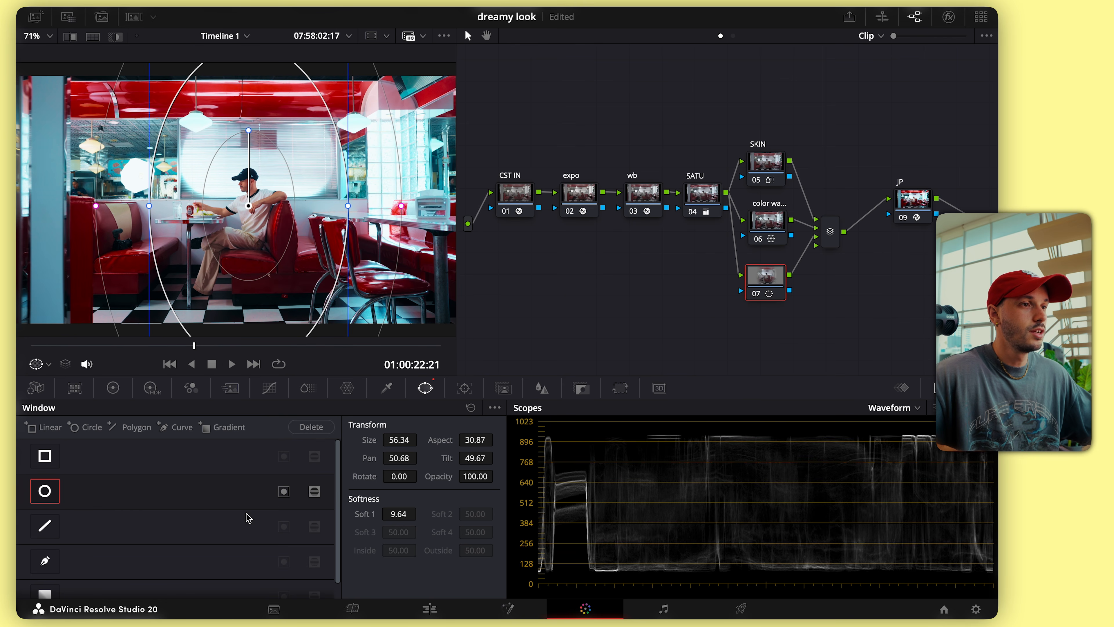
# Invert node 07's circle window, lower the offset to 20.80 and compare the frame with and without the darkening
pyautogui.click(284, 493)
pyautogui.click(115, 387)
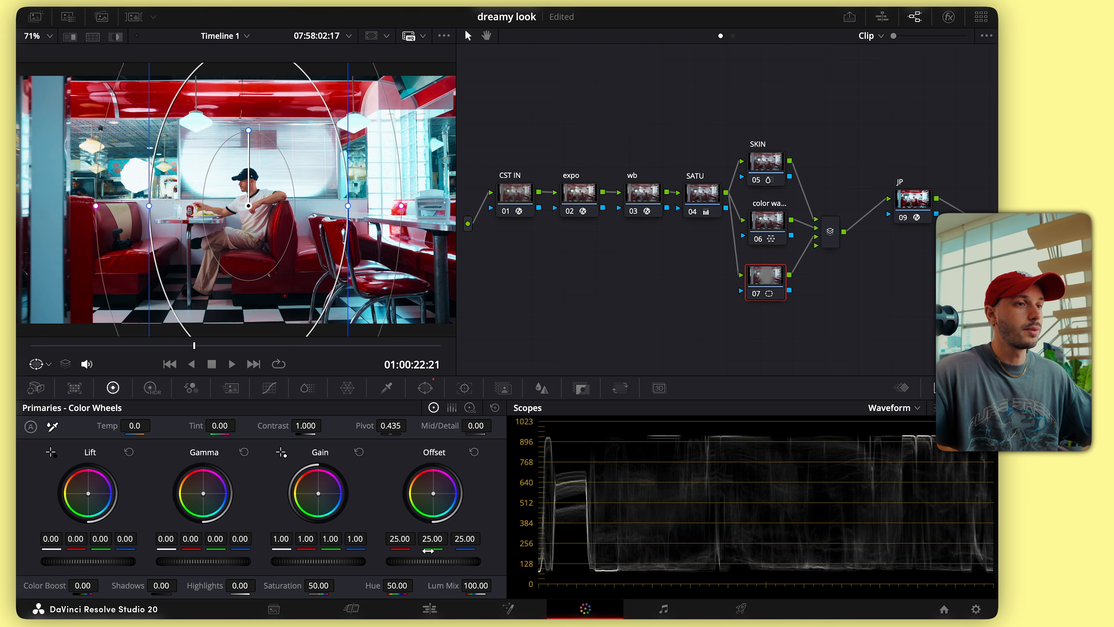
pyautogui.moveTo(428, 563); pyautogui.dragTo(570, 563)
pyautogui.click(755, 293)
pyautogui.click(755, 294)
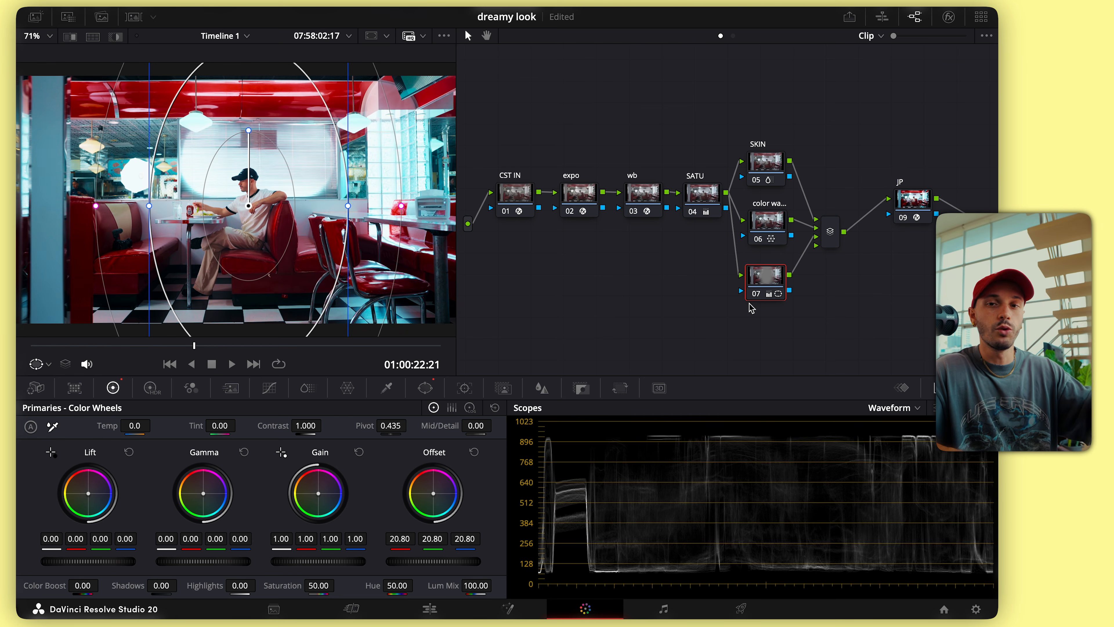
pyautogui.click(643, 193)
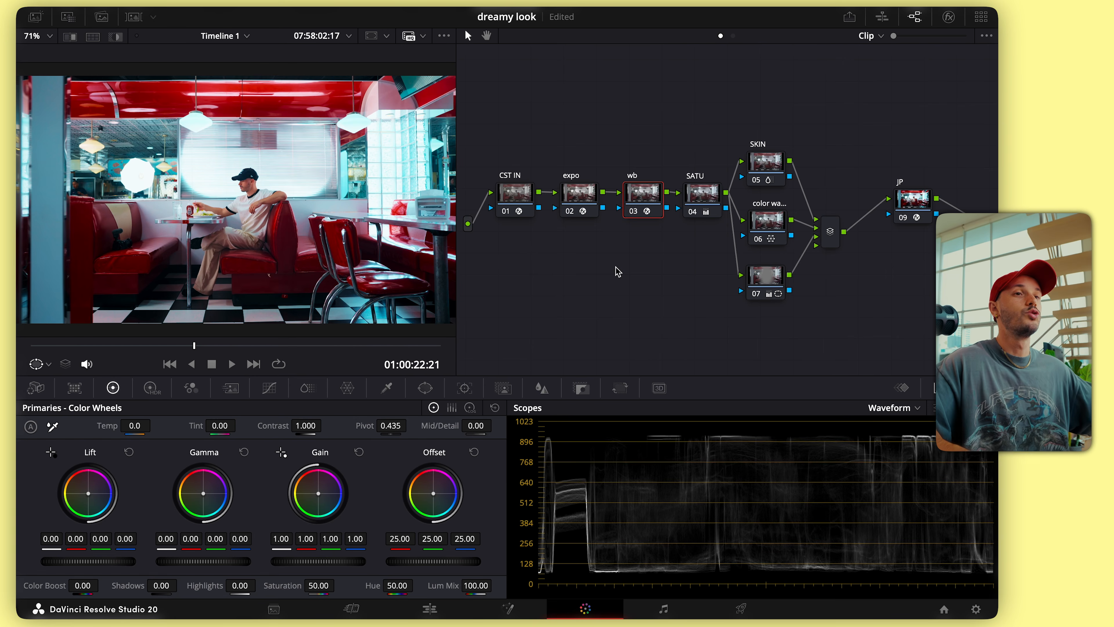
# Add a serial node labelled PRO MIST between the layer mixer and the JP node, spacing the nodes apart
pyautogui.hscroll(3, 708, 255)
pyautogui.hotkey('alt', 's')
pyautogui.moveTo(838, 205); pyautogui.dragTo(834, 211)
pyautogui.click(925, 208)
pyautogui.moveTo(925, 208); pyautogui.dragTo(964, 209)
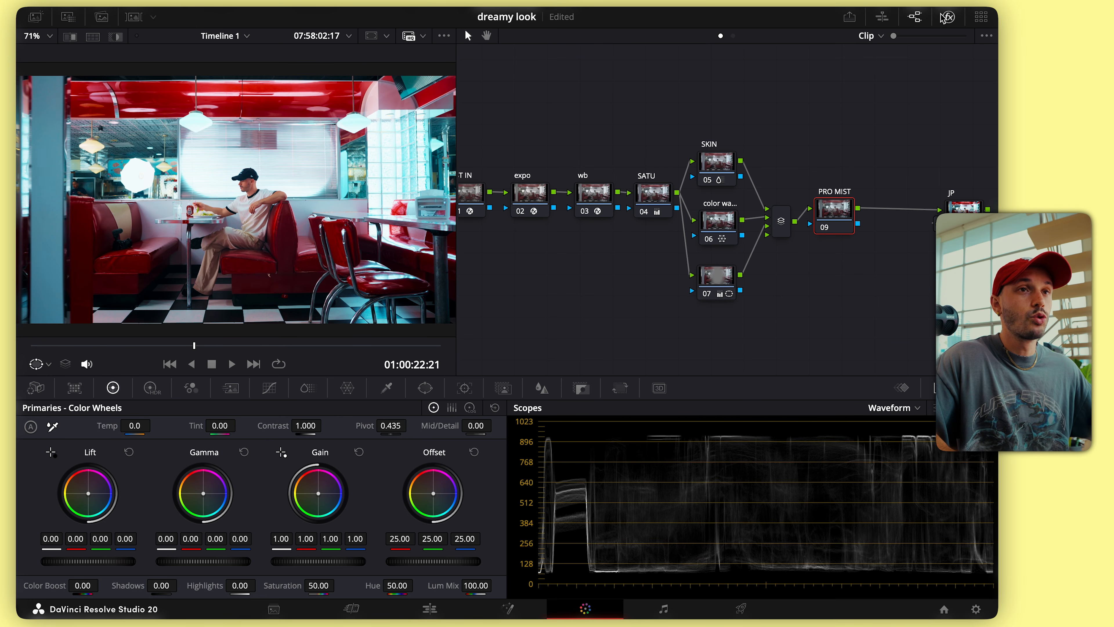
# Apply the ColorTone Diffuser effect to the PRO MIST node and choose its Subtle preset
pyautogui.click(949, 16)
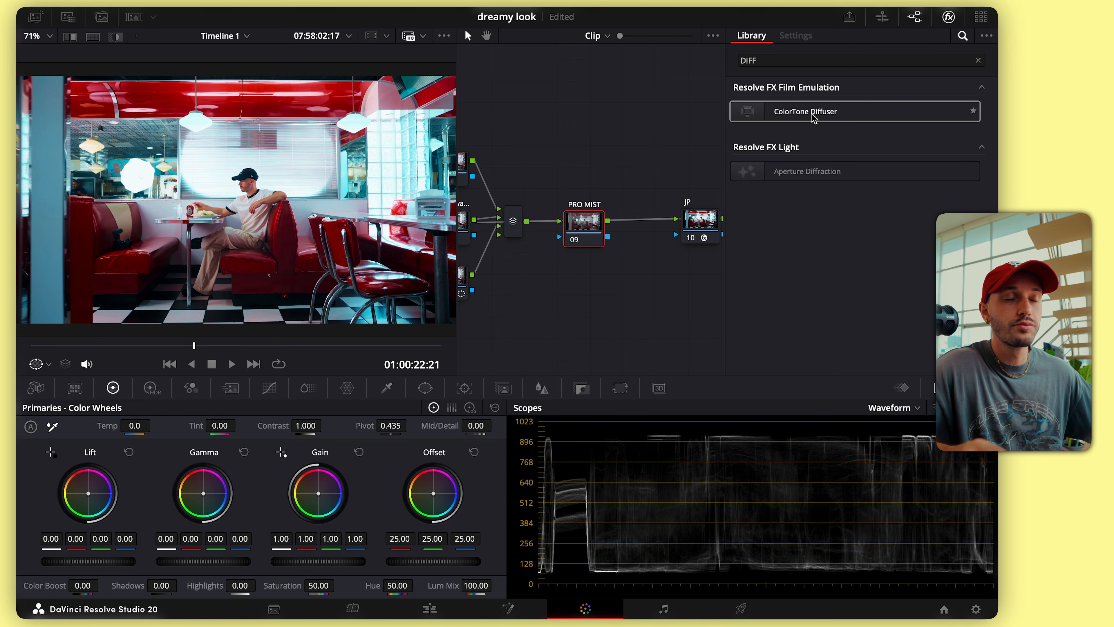
pyautogui.moveTo(812, 117); pyautogui.dragTo(584, 222)
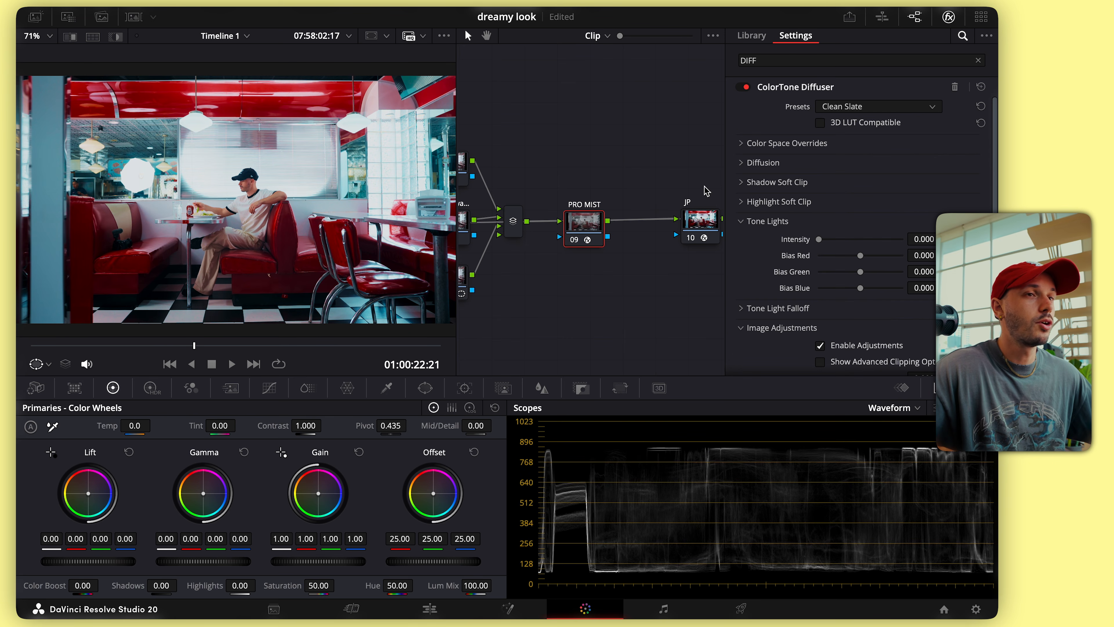
pyautogui.click(880, 109)
pyautogui.click(885, 112)
pyautogui.click(885, 109)
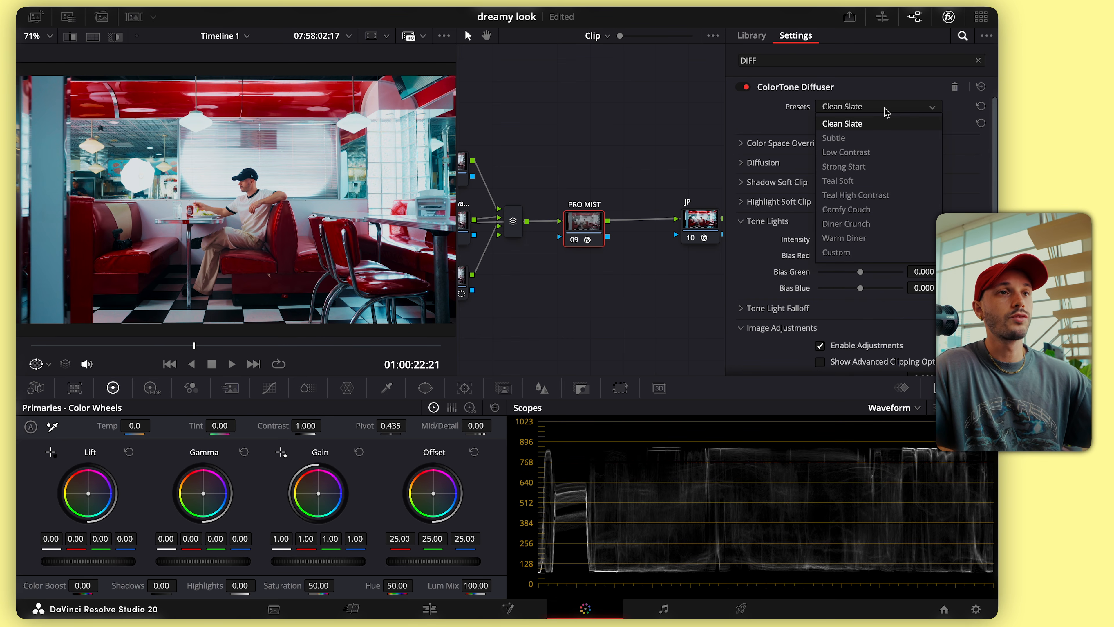
pyautogui.click(872, 139)
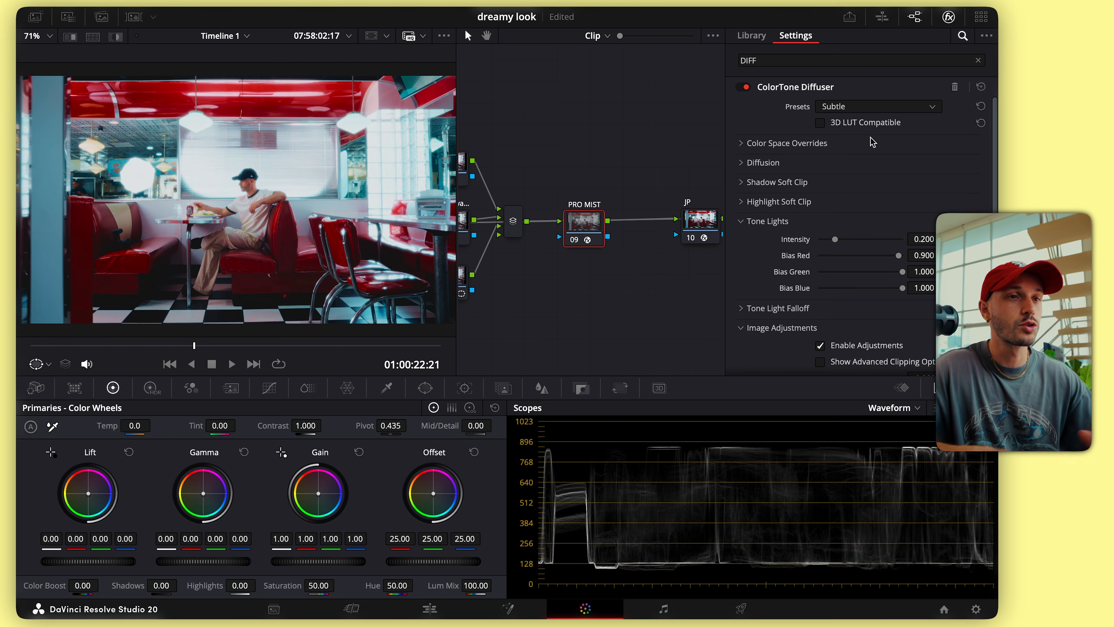
# Override the diffuser's input color space with DaVinci Wide Gamut and its input gamma with DaVinci Intermediate
pyautogui.click(872, 142)
pyautogui.click(860, 166)
pyautogui.scroll(-10, 889, 275)
pyautogui.scroll(8, 890, 263)
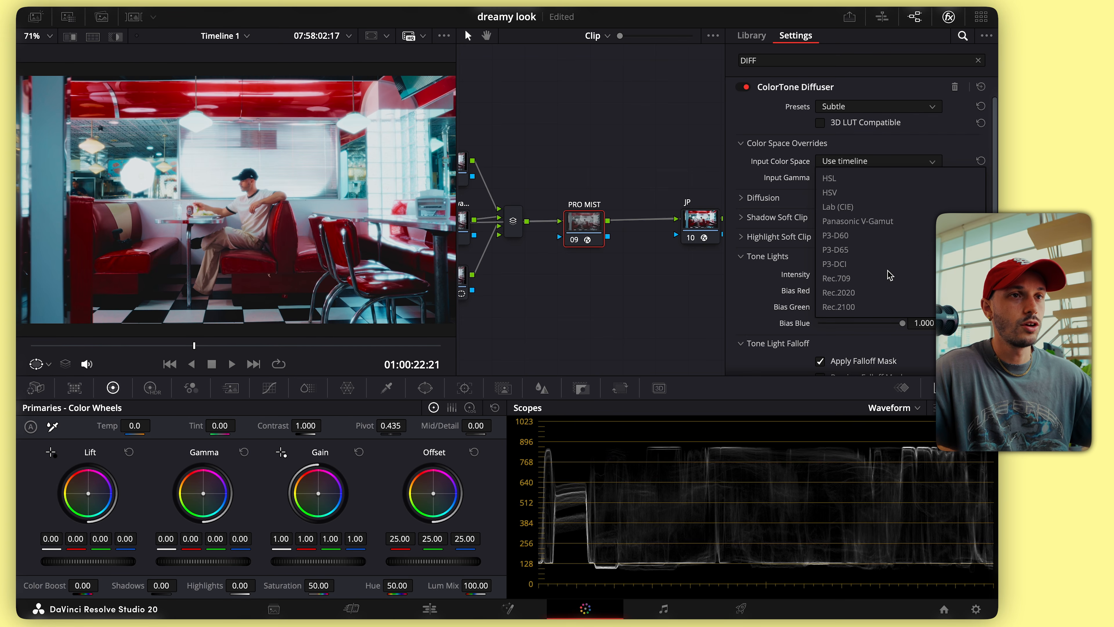
pyautogui.click(894, 234)
pyautogui.click(887, 178)
pyautogui.scroll(-3, 891, 241)
pyautogui.click(894, 242)
# Set the diffusion resolution to 1.000 while inspecting the man up close, and compare the frame with and without diffusion
pyautogui.click(772, 198)
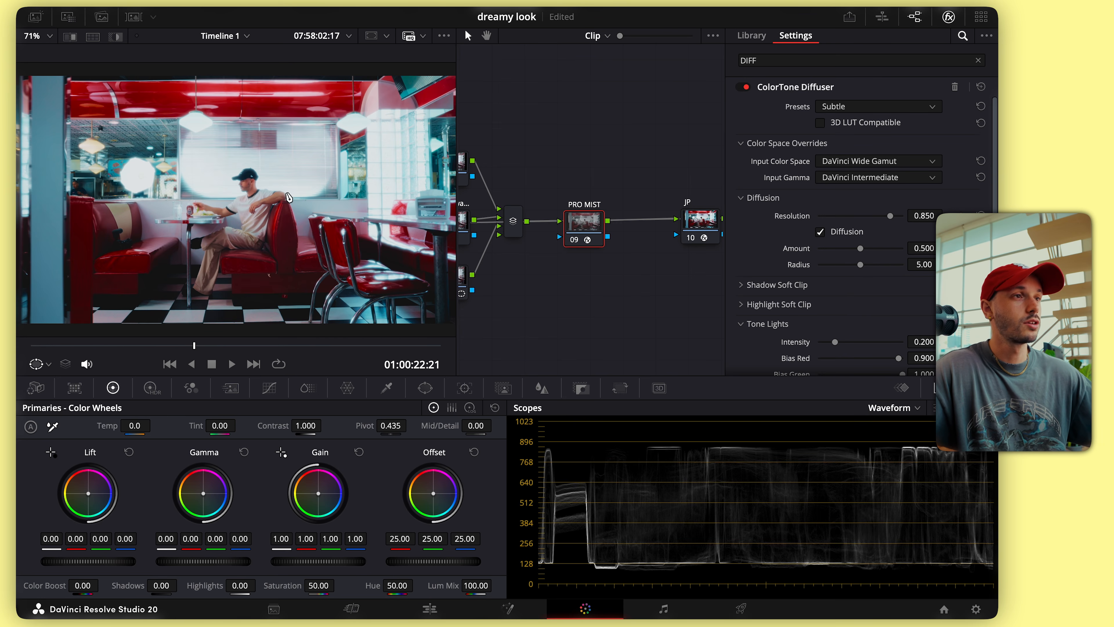
pyautogui.scroll(10, 290, 197)
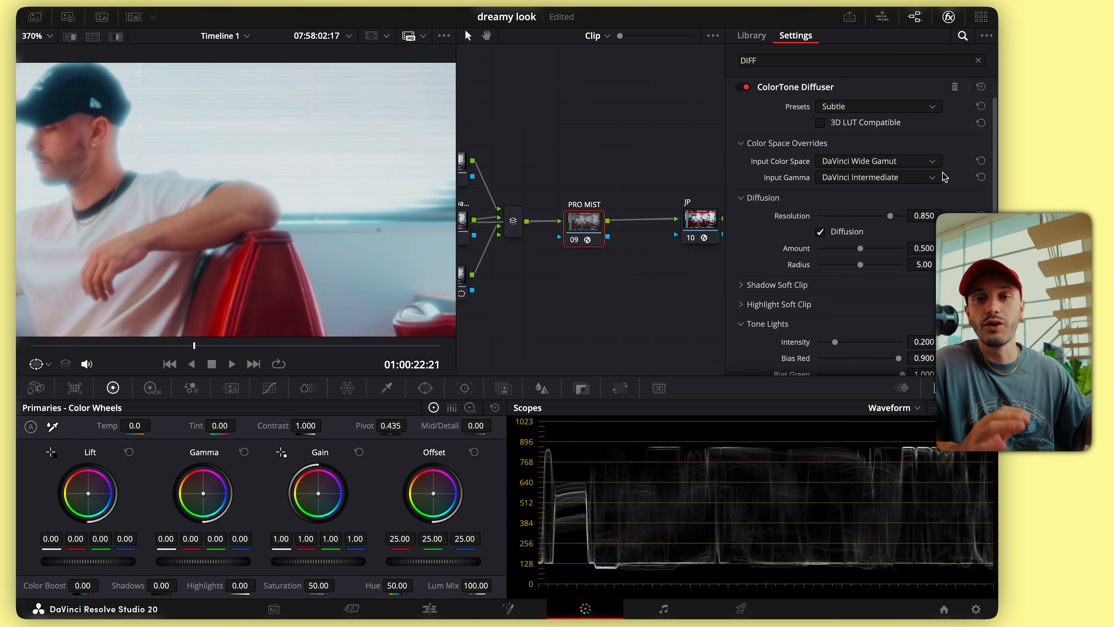
pyautogui.moveTo(891, 217); pyautogui.dragTo(903, 217)
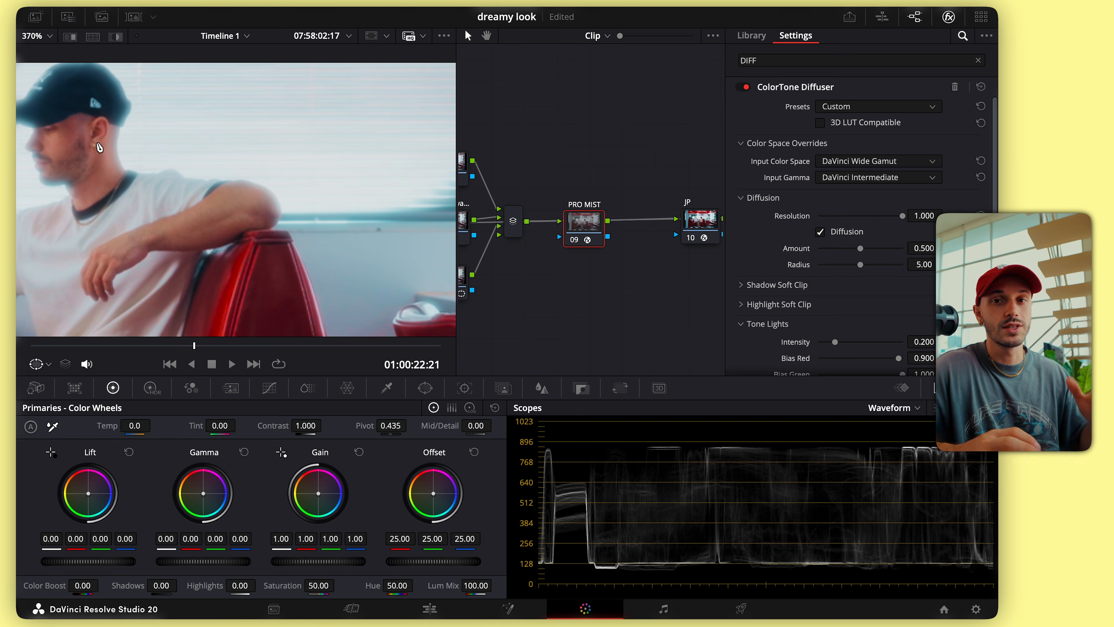
pyautogui.moveTo(903, 217); pyautogui.dragTo(866, 217)
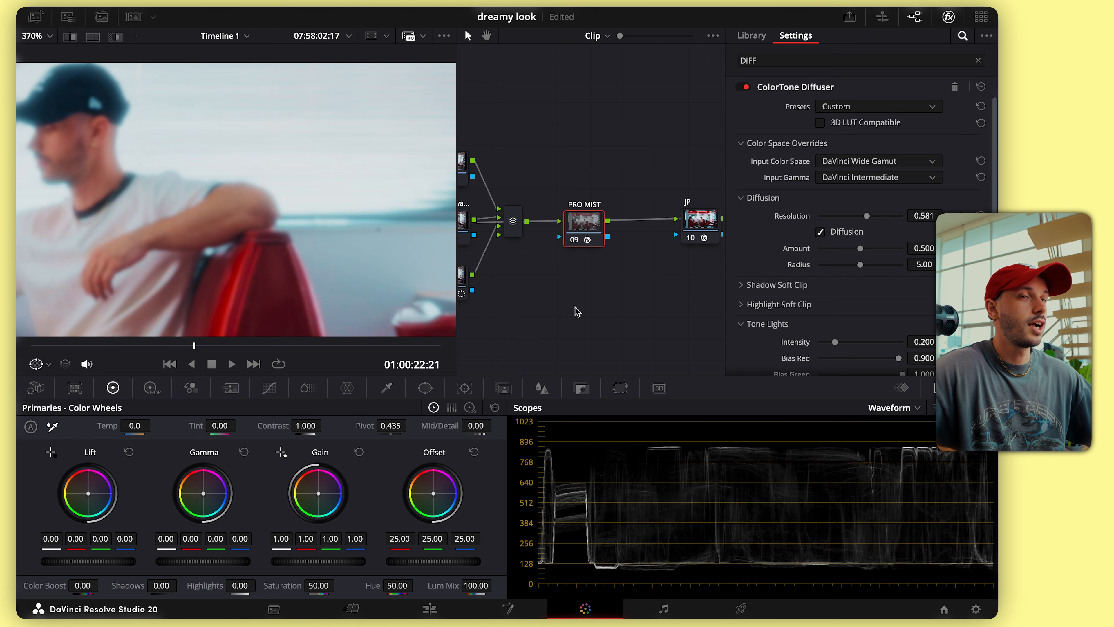
pyautogui.moveTo(866, 216); pyautogui.dragTo(902, 216)
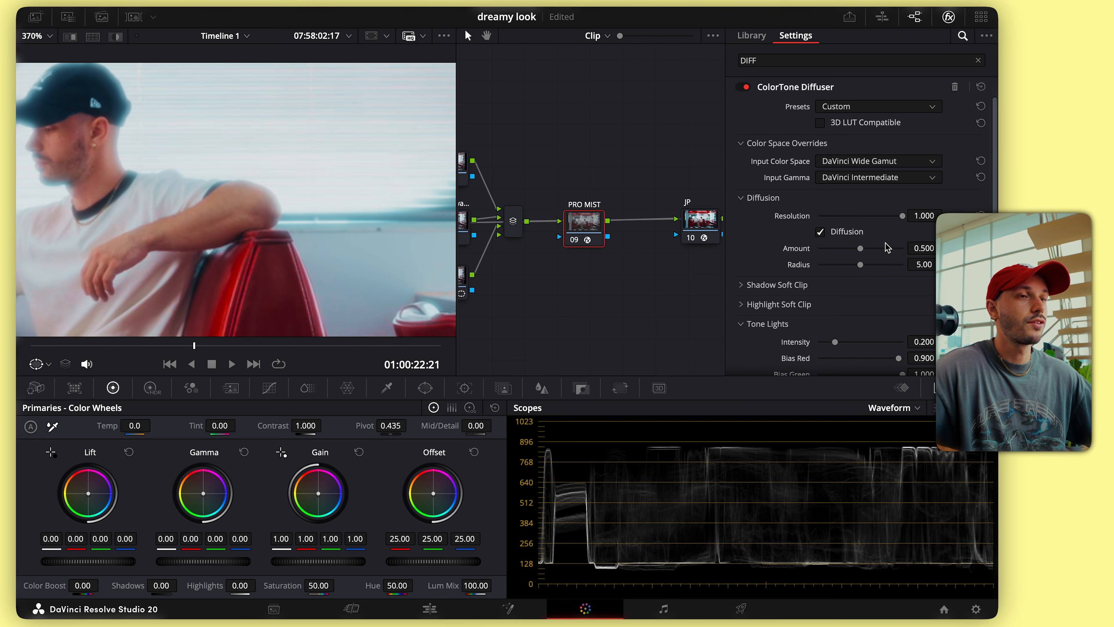
pyautogui.click(821, 232)
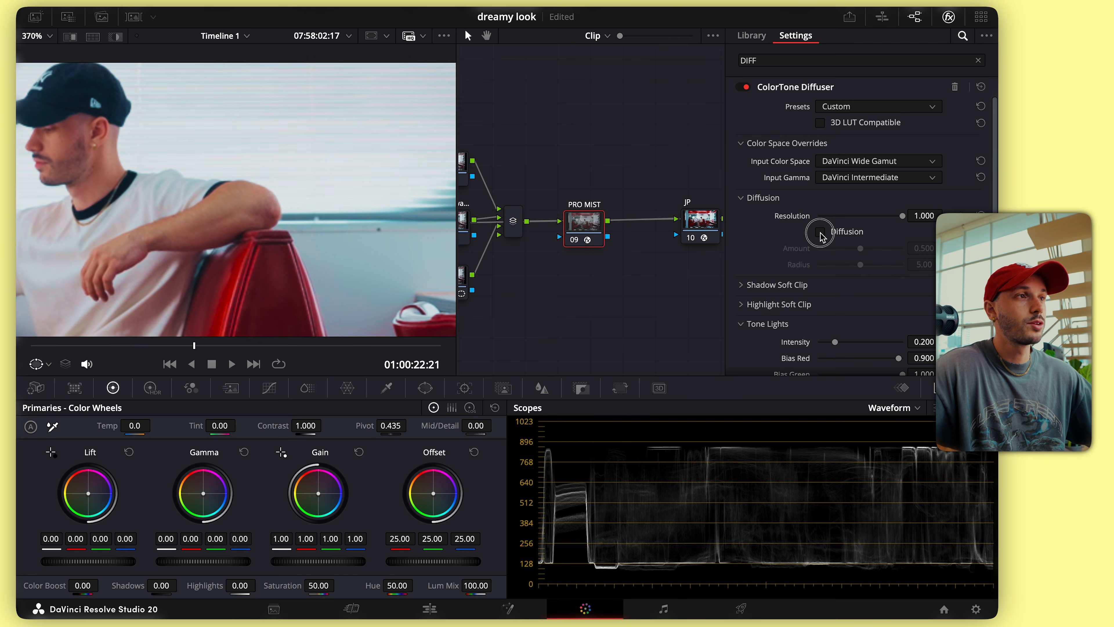
pyautogui.click(820, 232)
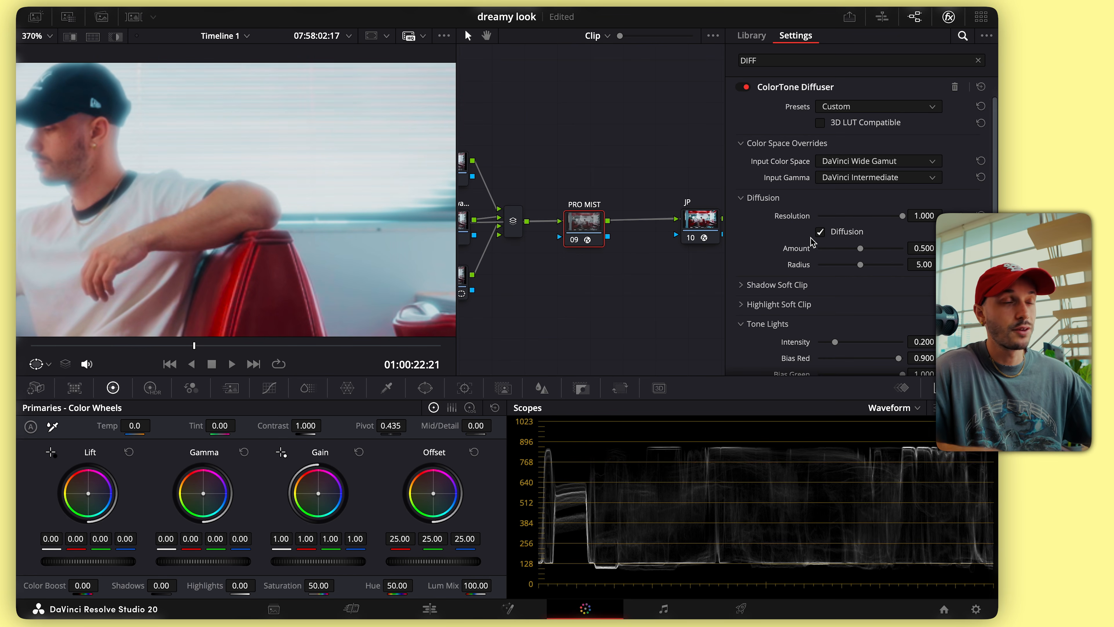
# Adjust the diffusion radius and amount, and set the diffuser's exposure to -0.488, contrast to 1.169 and Global Blend to 1.000
pyautogui.hotkey('shift', 'z')
pyautogui.moveTo(859, 264); pyautogui.dragTo(847, 264)
pyautogui.moveTo(860, 248); pyautogui.dragTo(887, 265)
pyautogui.scroll(5, 177, 211)
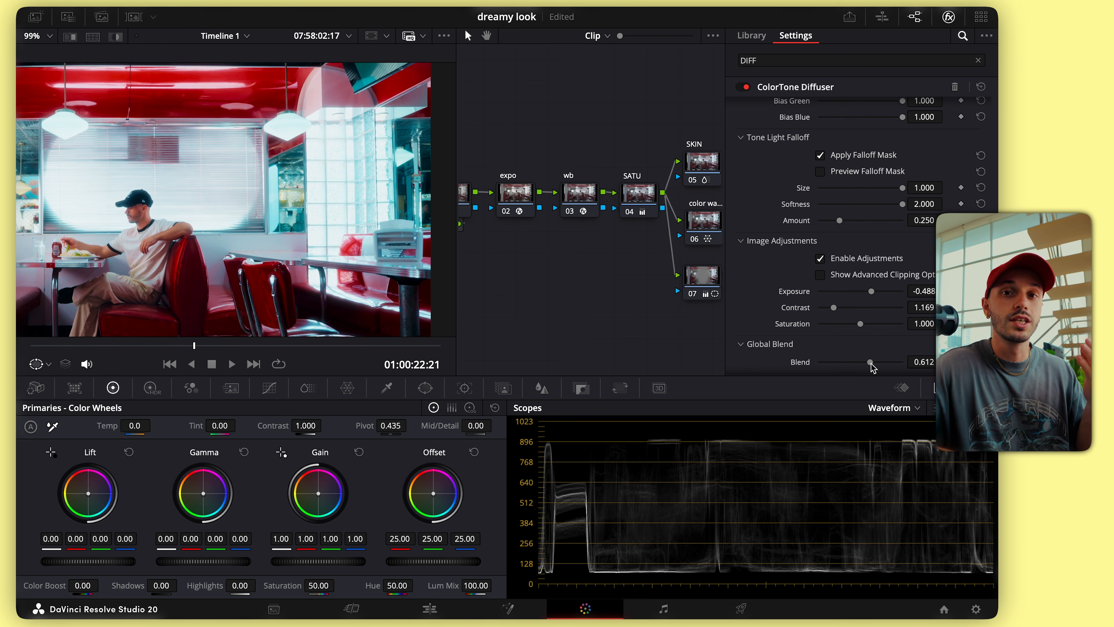
pyautogui.moveTo(871, 365); pyautogui.dragTo(903, 363)
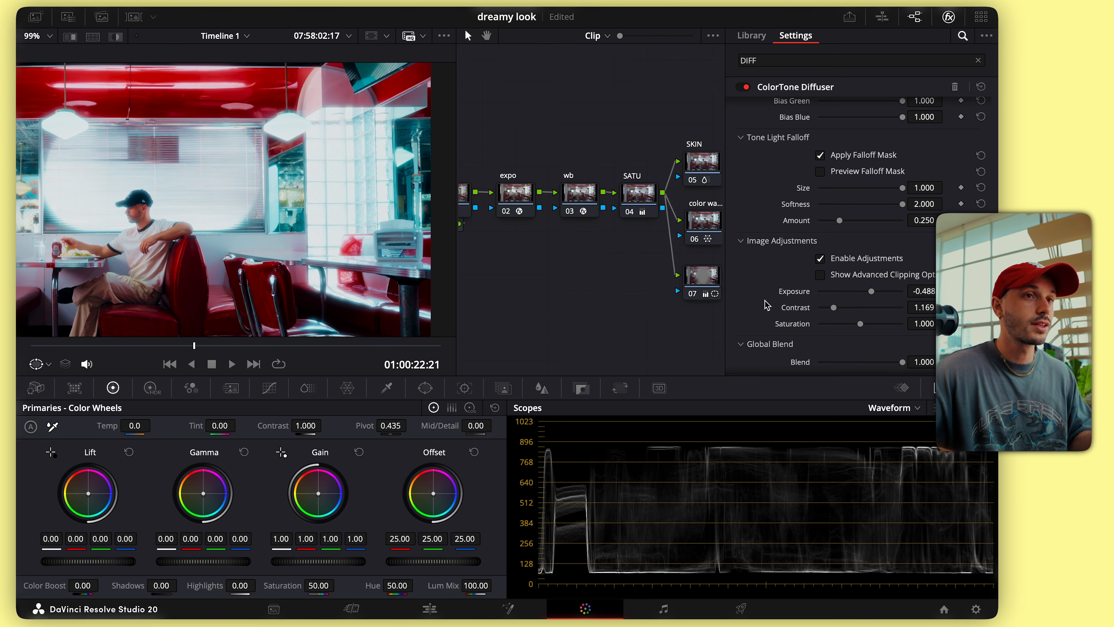
pyautogui.scroll(10, 765, 304)
pyautogui.click(847, 249)
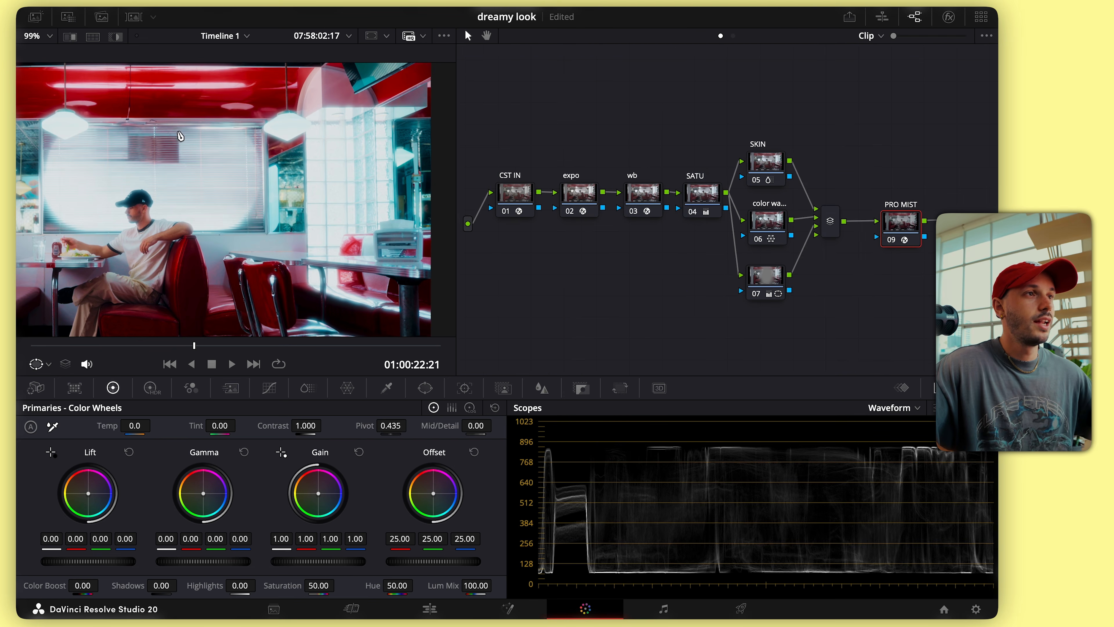
# Fit the whole frame in the viewer and compare it with the PRO MIST node disabled and enabled
pyautogui.scroll(4, 176, 112)
pyautogui.click(41, 39)
pyautogui.click(54, 56)
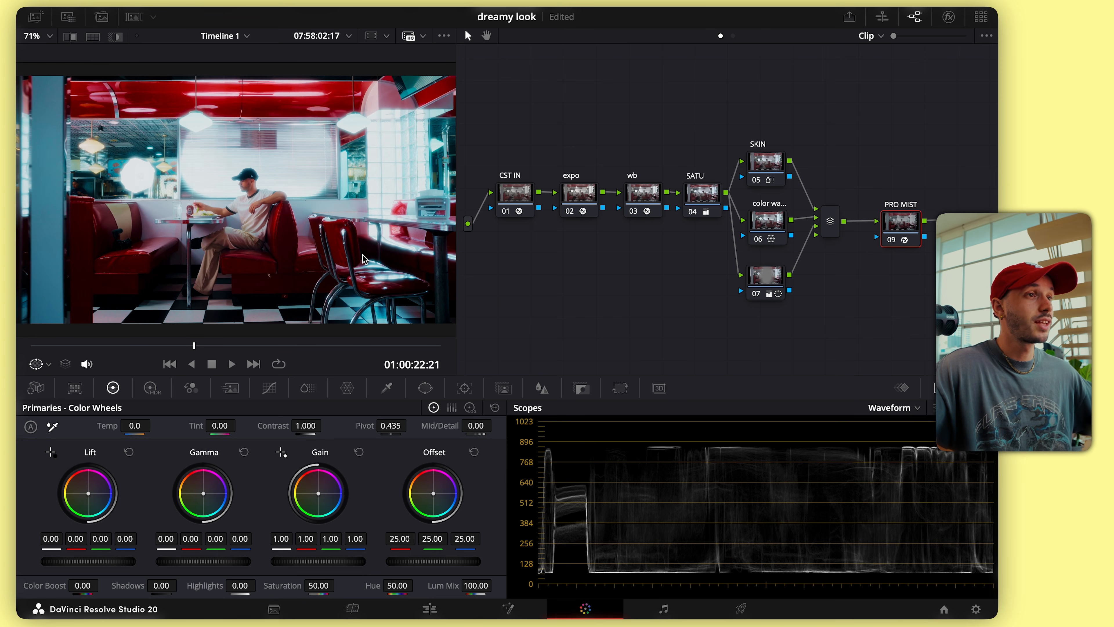
pyautogui.click(890, 241)
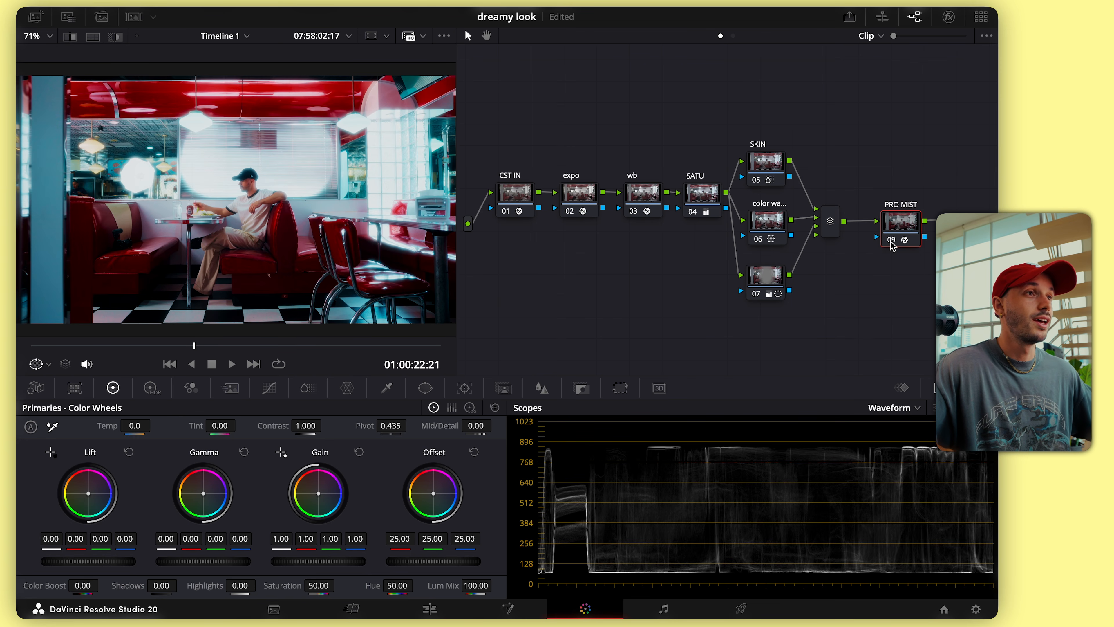
pyautogui.click(890, 241)
# Add a serial node after PRO MIST and label it SPLIT TONE
pyautogui.hscroll(3, 875, 239)
pyautogui.moveTo(837, 227); pyautogui.dragTo(816, 222)
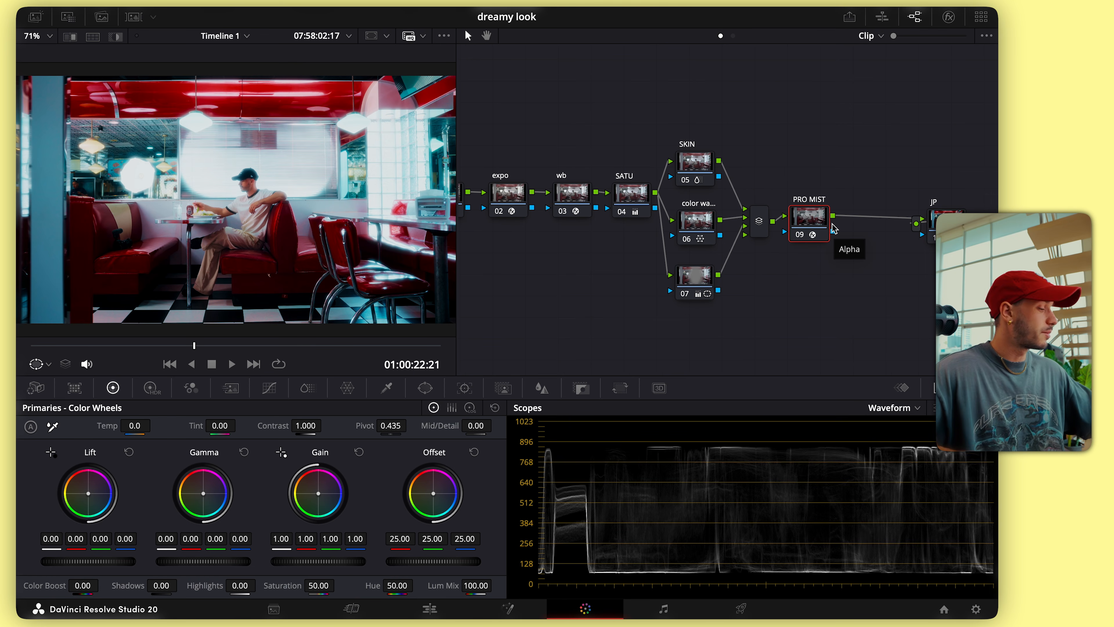
pyautogui.hotkey('alt', 's')
pyautogui.rightClick(873, 225)
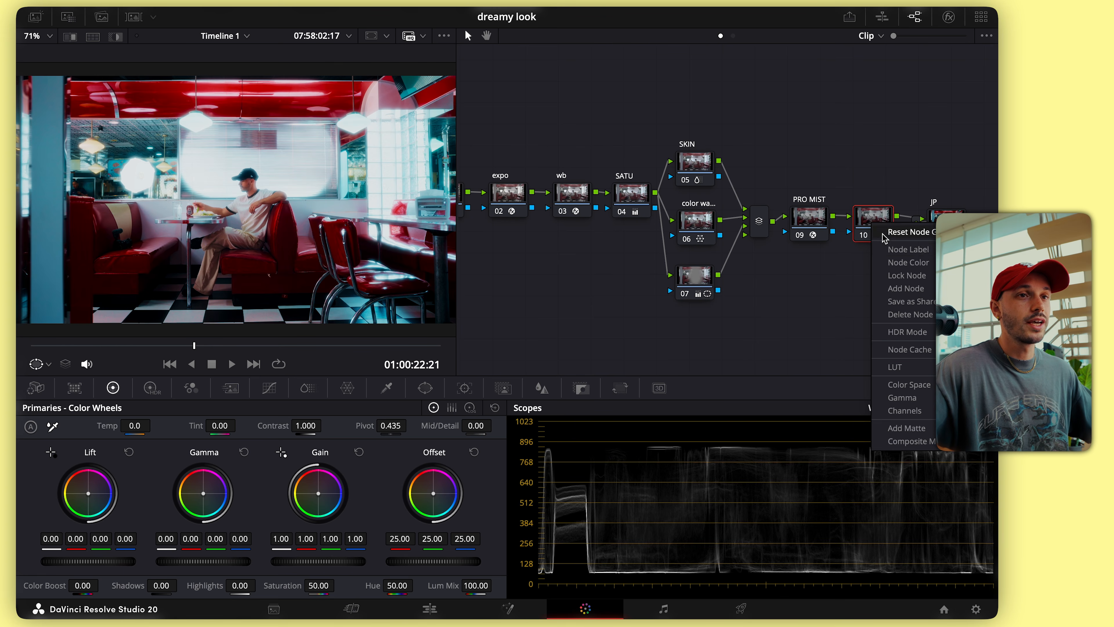
pyautogui.click(919, 253)
pyautogui.write('SPLIT TON')
# Search the effects library for SPLIT and apply the Split Tone effect to the SPLIT TONE node
pyautogui.click(948, 16)
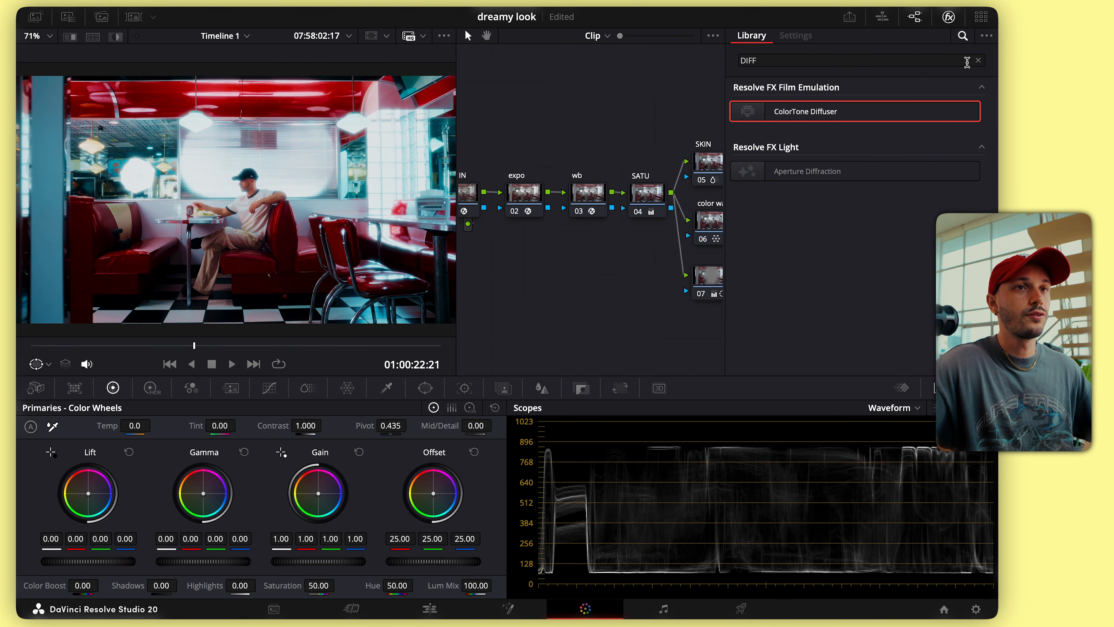
pyautogui.click(978, 60)
pyautogui.write('SP')
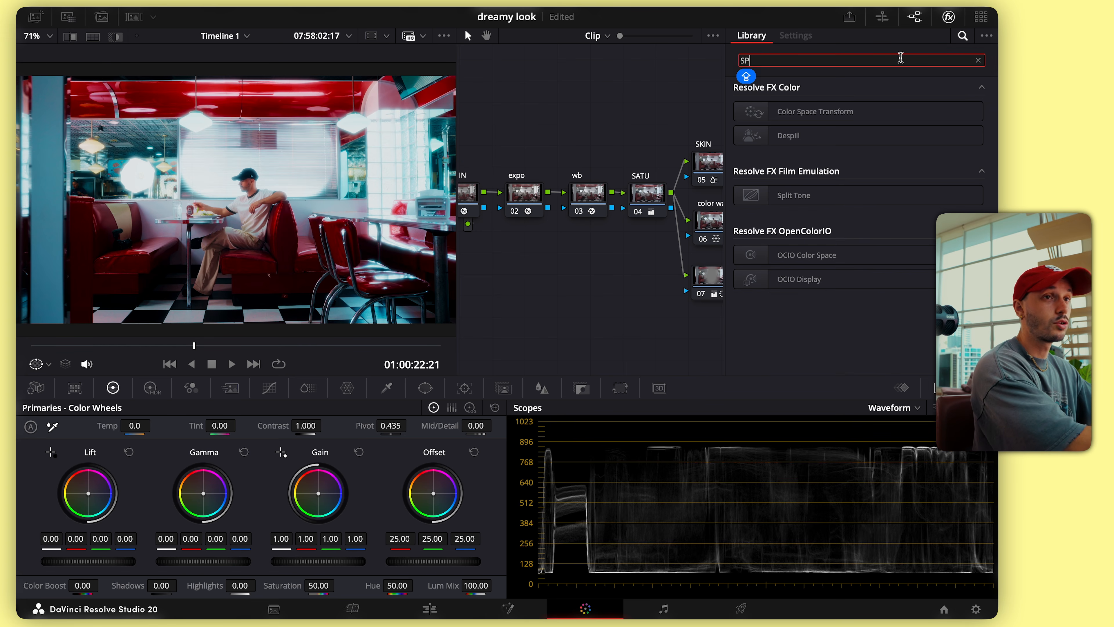
pyautogui.write('LIT')
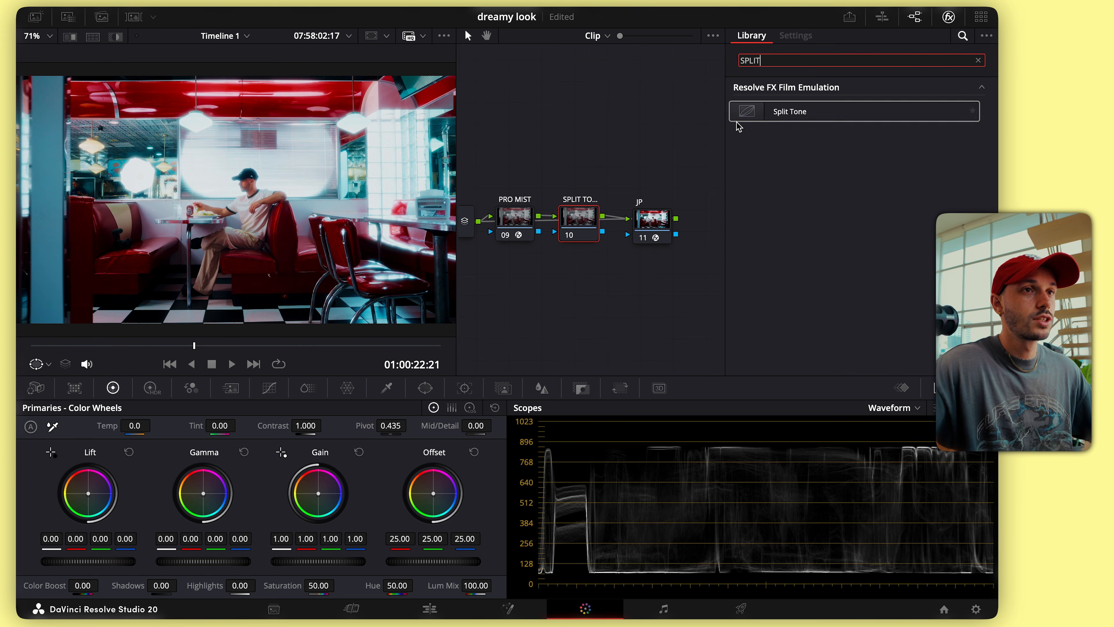
pyautogui.moveTo(795, 115); pyautogui.dragTo(584, 226)
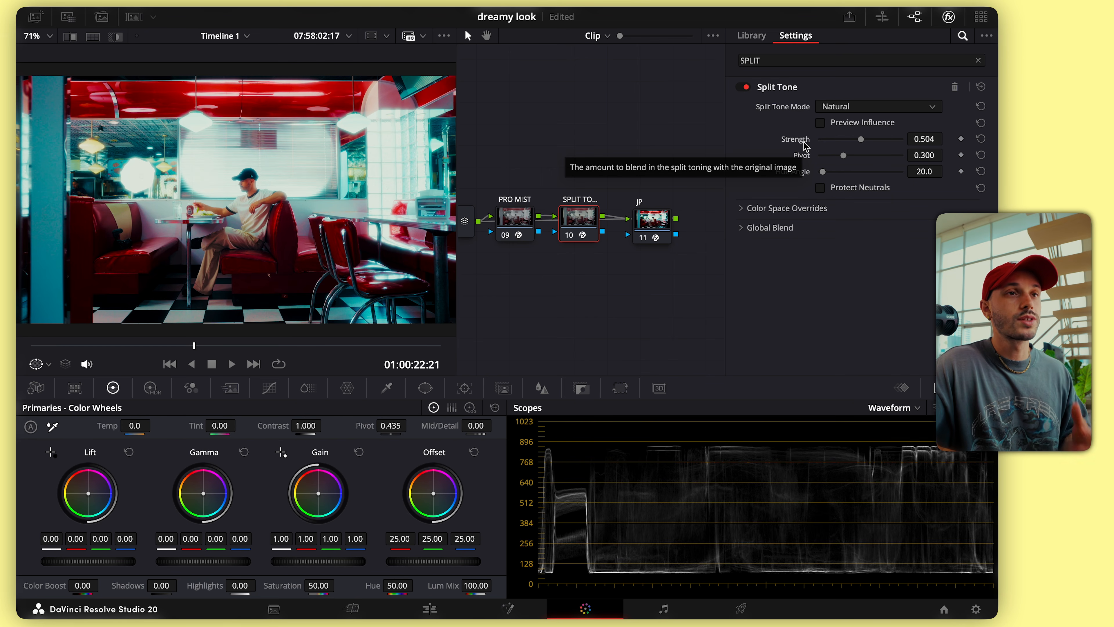
# Set the Split Tone pivot to 0.209 and hue angle to 27.9 at full strength, then reduce the strength to just over 0.30
pyautogui.moveTo(861, 141); pyautogui.dragTo(987, 142)
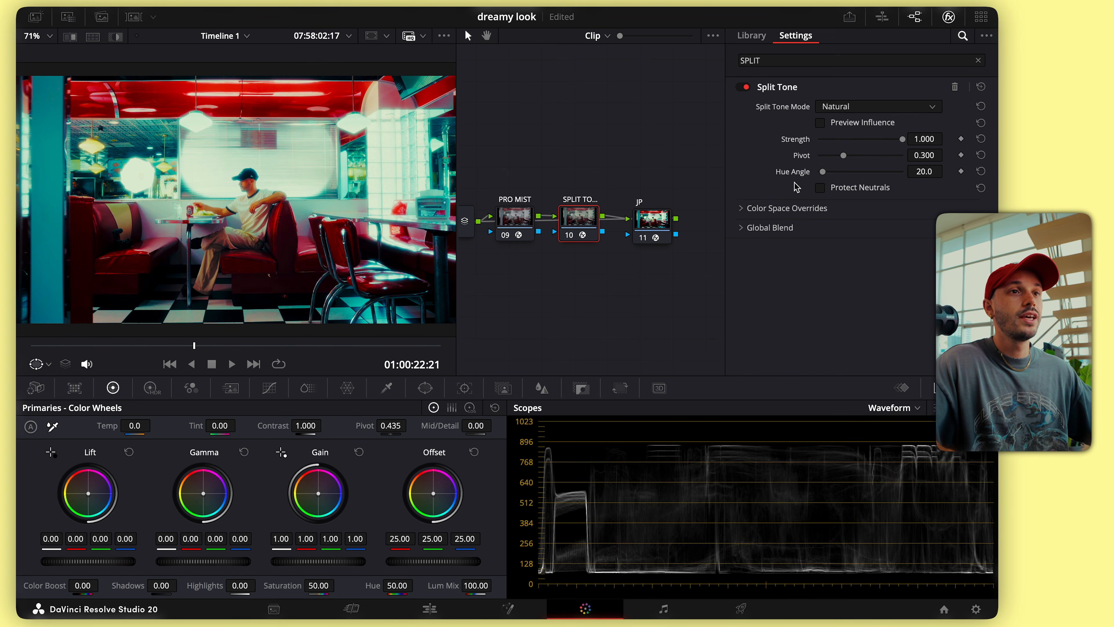
pyautogui.moveTo(845, 162); pyautogui.dragTo(842, 161)
pyautogui.moveTo(841, 160)
pyautogui.mouseDown()
pyautogui.moveTo(891, 162)
pyautogui.moveTo(818, 158)
pyautogui.moveTo(837, 167)
pyautogui.mouseUp()
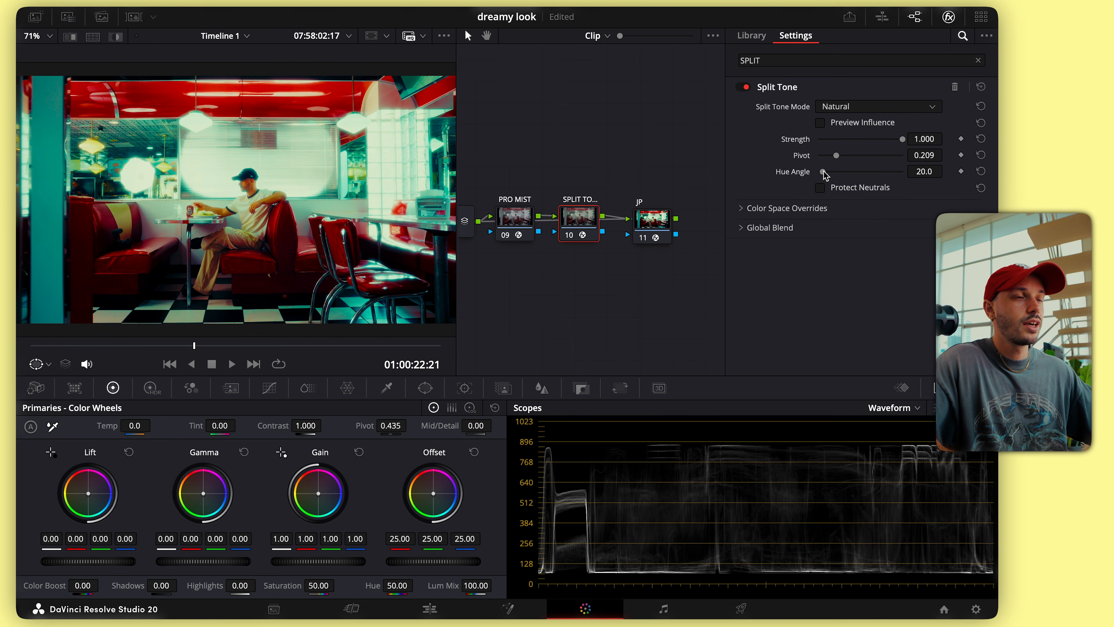
pyautogui.moveTo(825, 175); pyautogui.dragTo(830, 175)
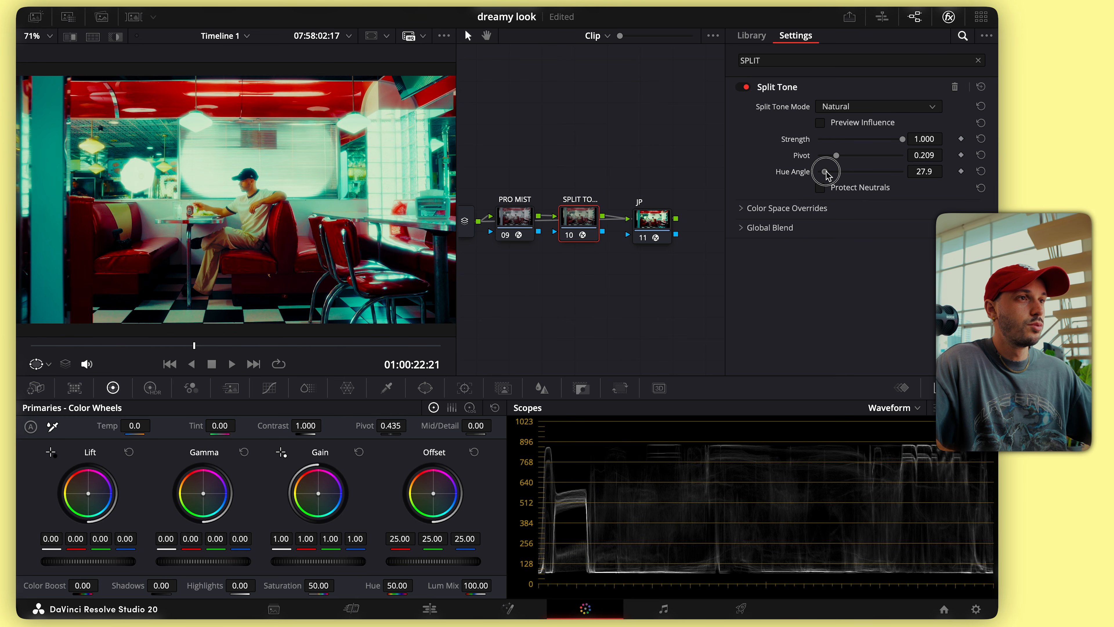
pyautogui.moveTo(900, 142); pyautogui.dragTo(847, 148)
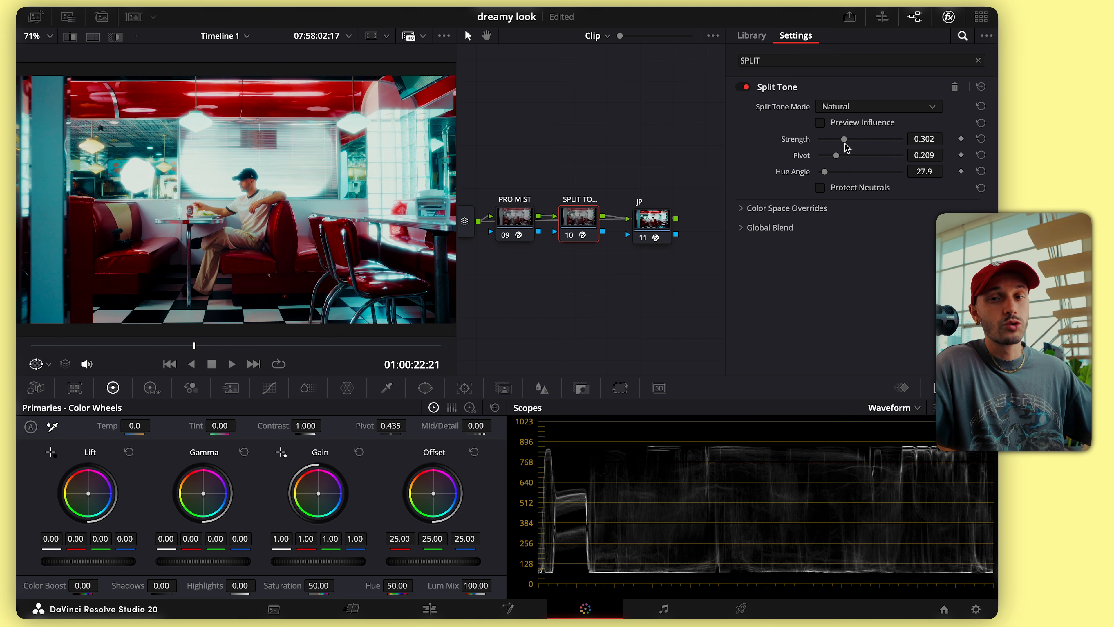
pyautogui.moveTo(845, 143); pyautogui.dragTo(849, 143)
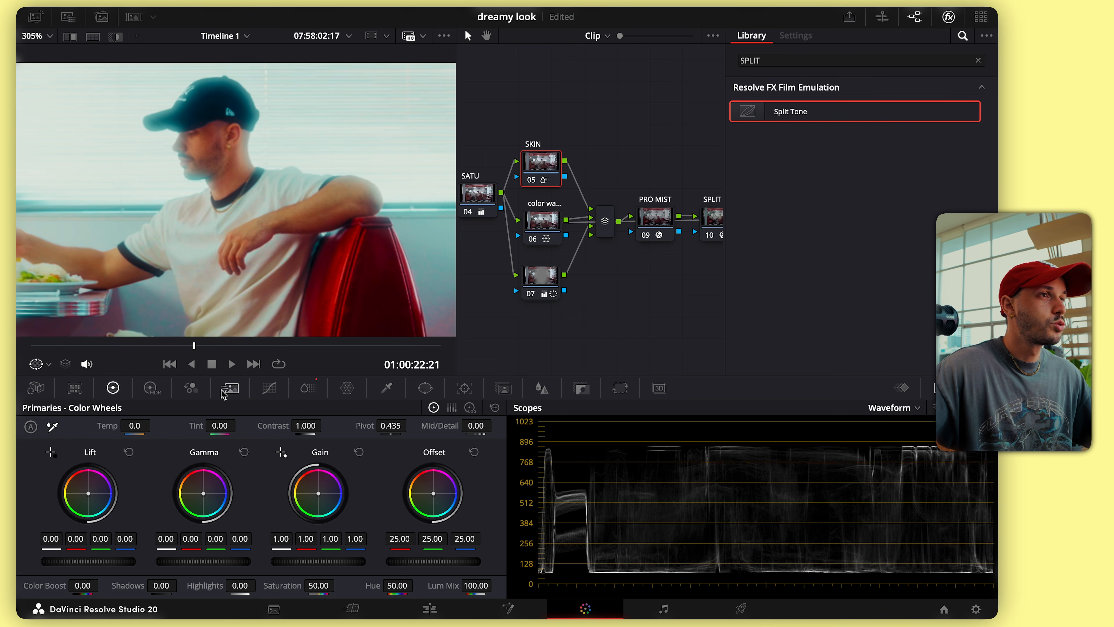
# Review the SKIN node's ColorSlice settings, the full node tree and the graded diner frame
pyautogui.click(307, 388)
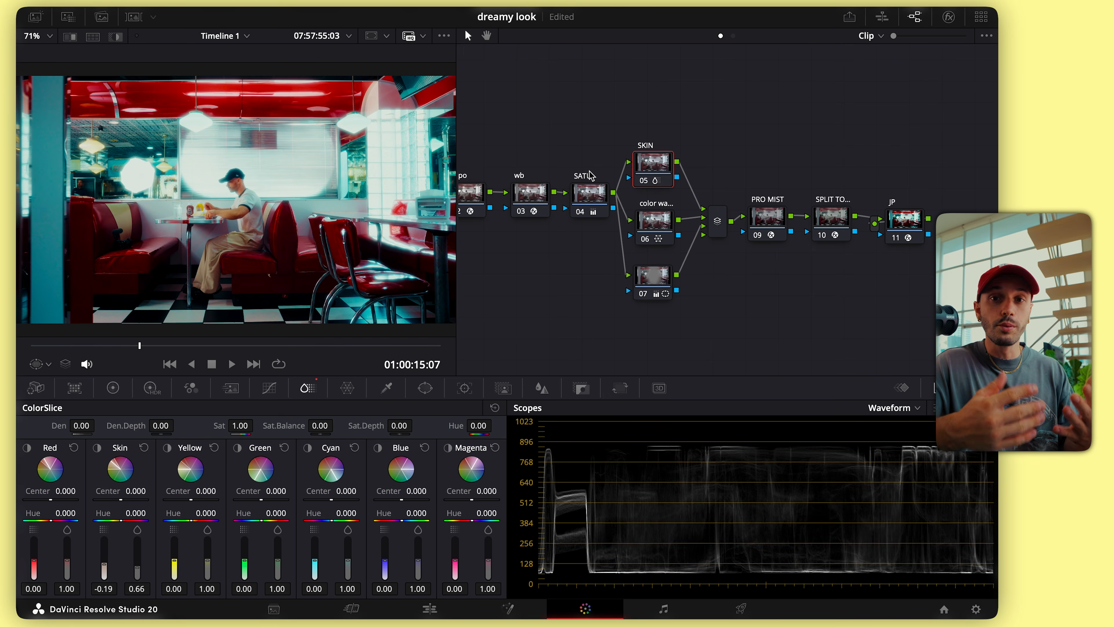
pyautogui.hscroll(-3, 601, 315)
pyautogui.scroll(3, 346, 182)
pyautogui.scroll(-5, 289, 200)
# Grab a still of the graded diner frame into the Stills 1 gallery album
pyautogui.rightClick(284, 206)
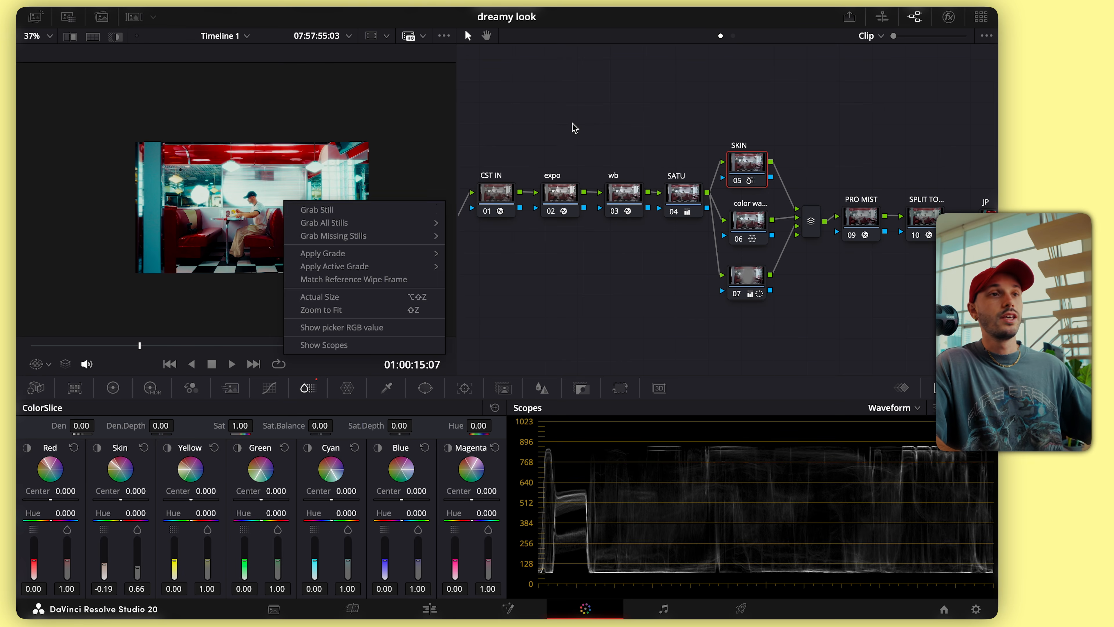
pyautogui.click(597, 115)
pyautogui.click(35, 18)
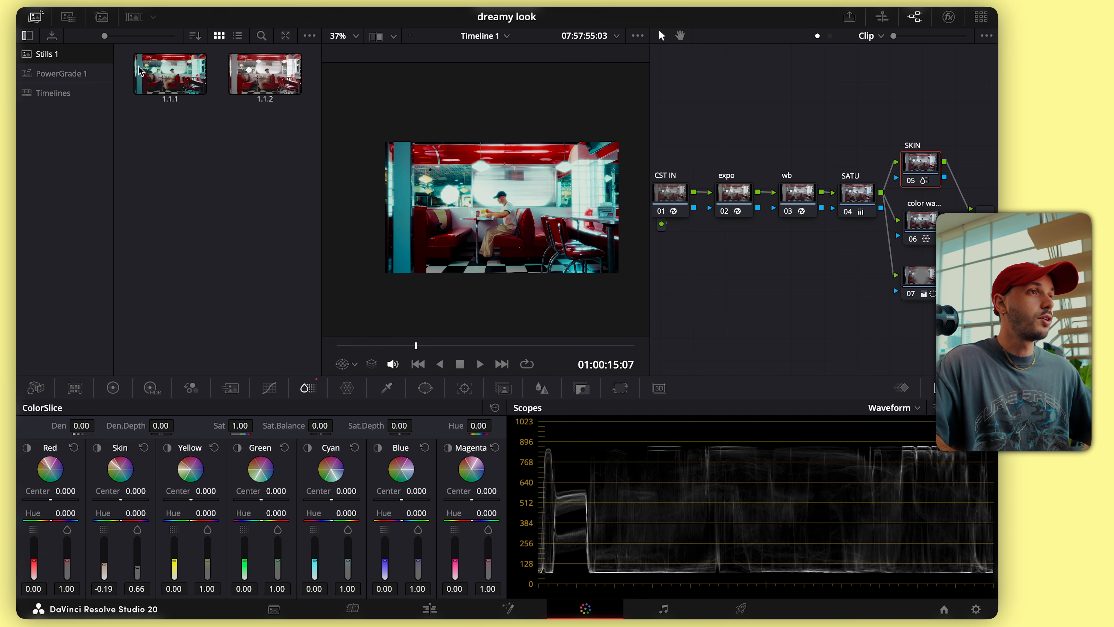
pyautogui.hotkey('ctrl', 'alt', 'g')
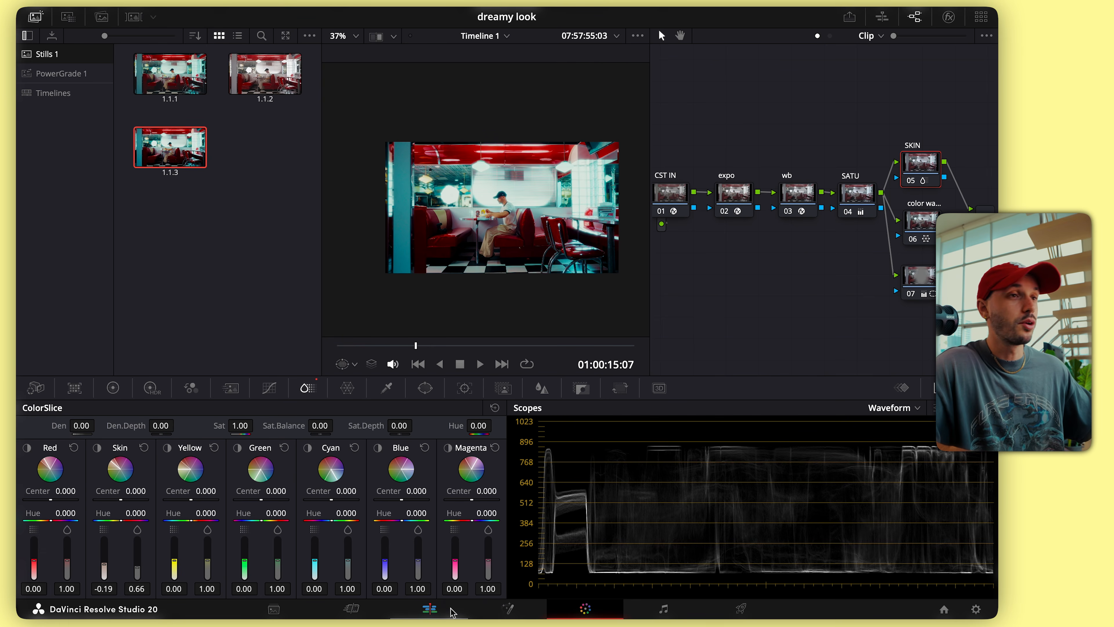
# Switch to the Edit page and add C2518.MP4 from the VIDEO DEVENIR RENTABLE folder to Video 1 after the diner clip
pyautogui.click(453, 611)
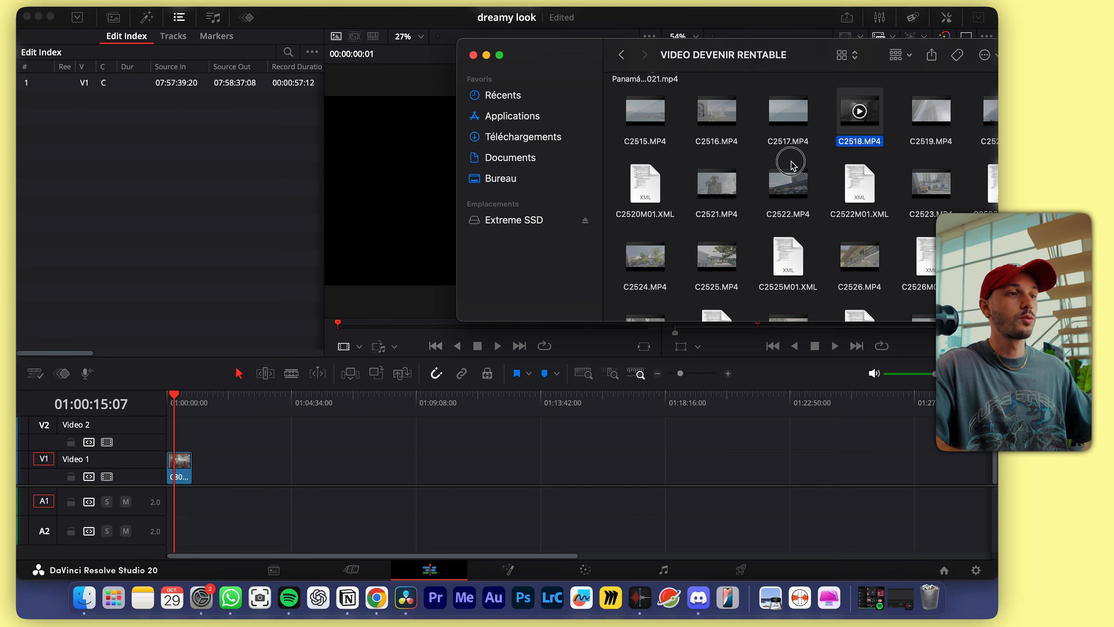
pyautogui.moveTo(791, 166); pyautogui.dragTo(233, 465)
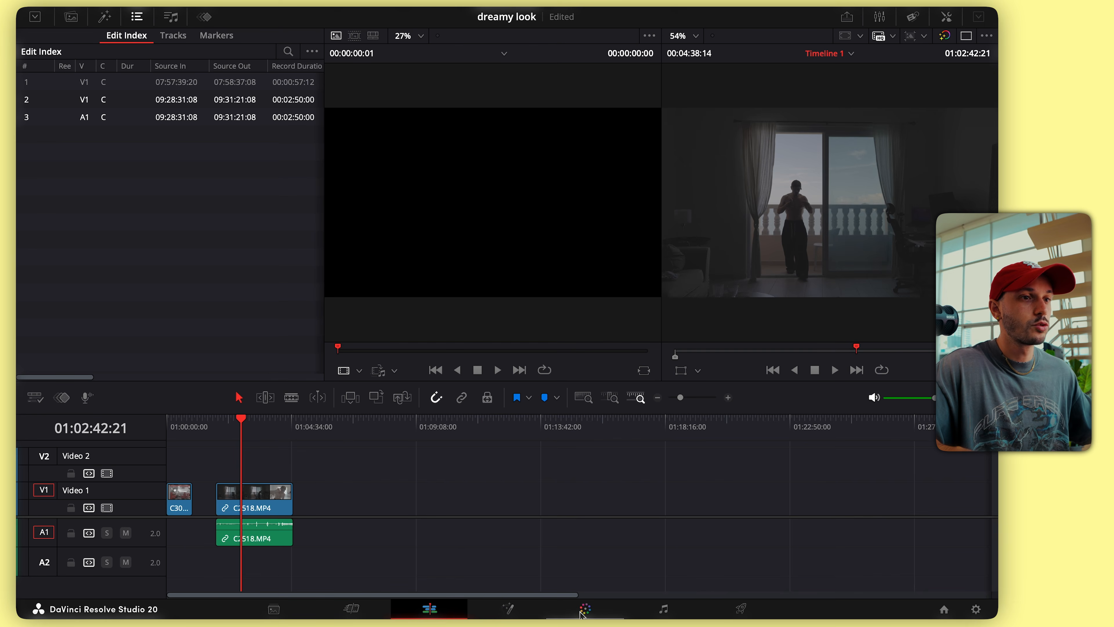
# Switch to the Color page and apply the grade from still 1.1.3 to the C2518.MP4 window clip
pyautogui.click(580, 610)
pyautogui.moveTo(168, 149); pyautogui.dragTo(493, 214)
pyautogui.scroll(4, 494, 214)
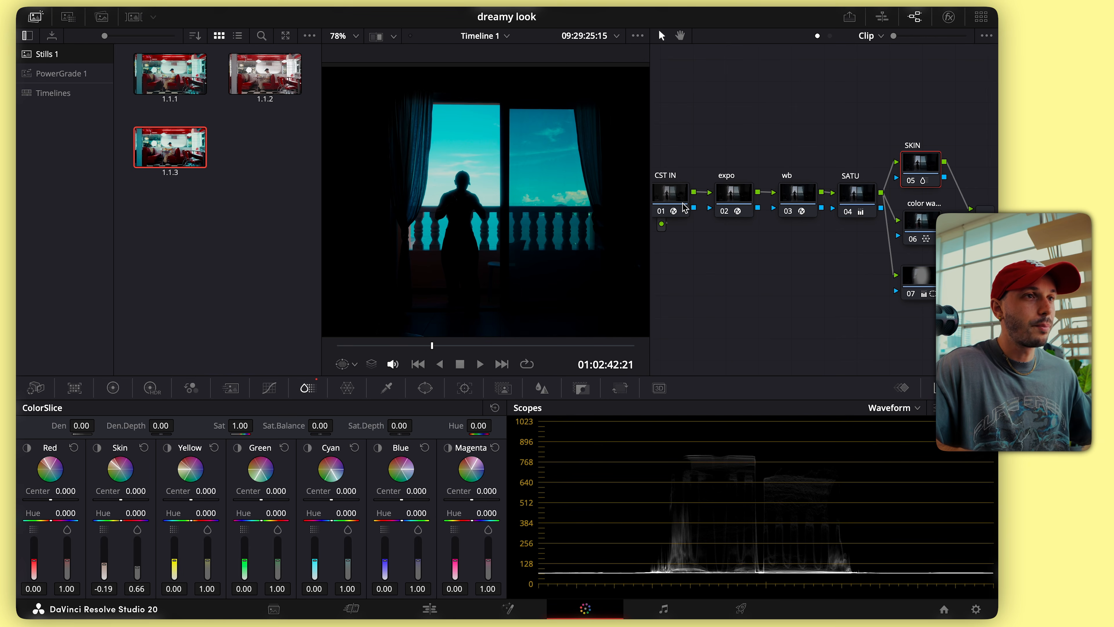
pyautogui.hscroll(-5, 712, 227)
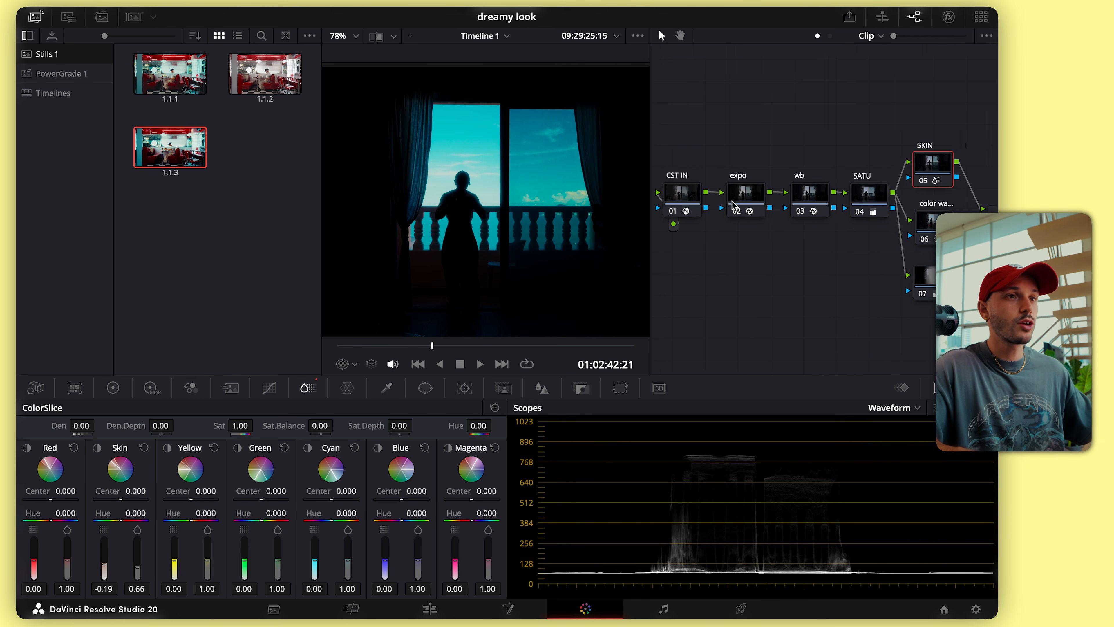
# Switch the scope to Vectorscope and set the wb node's Chromatic Adaptation target to 2372 Kelvin with tint -5.8
pyautogui.click(876, 409)
pyautogui.click(920, 450)
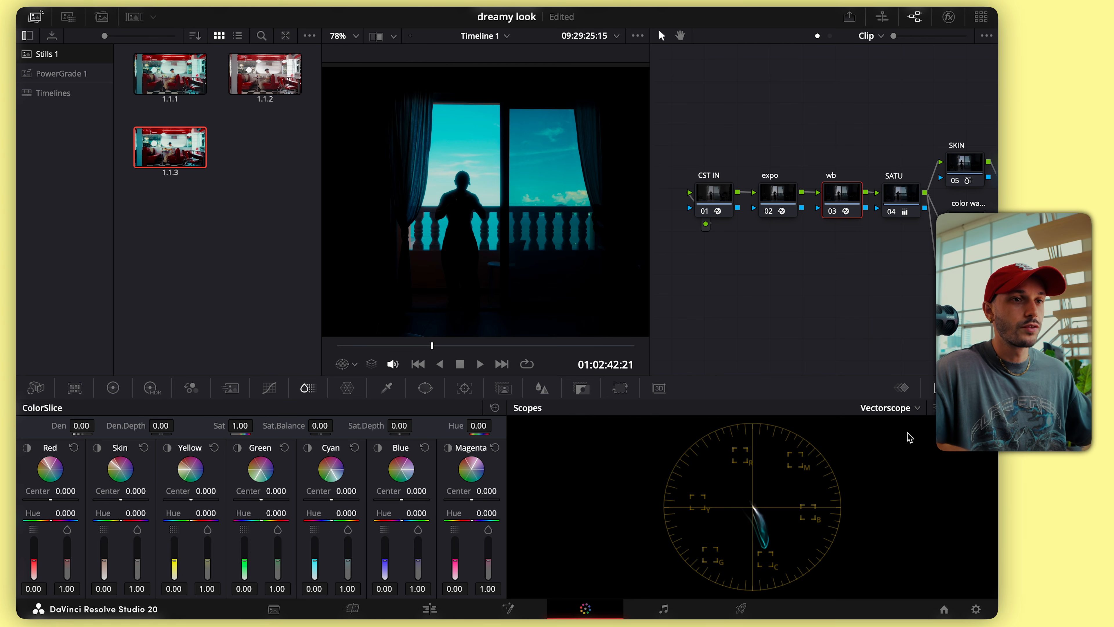
pyautogui.hscroll(3, 766, 311)
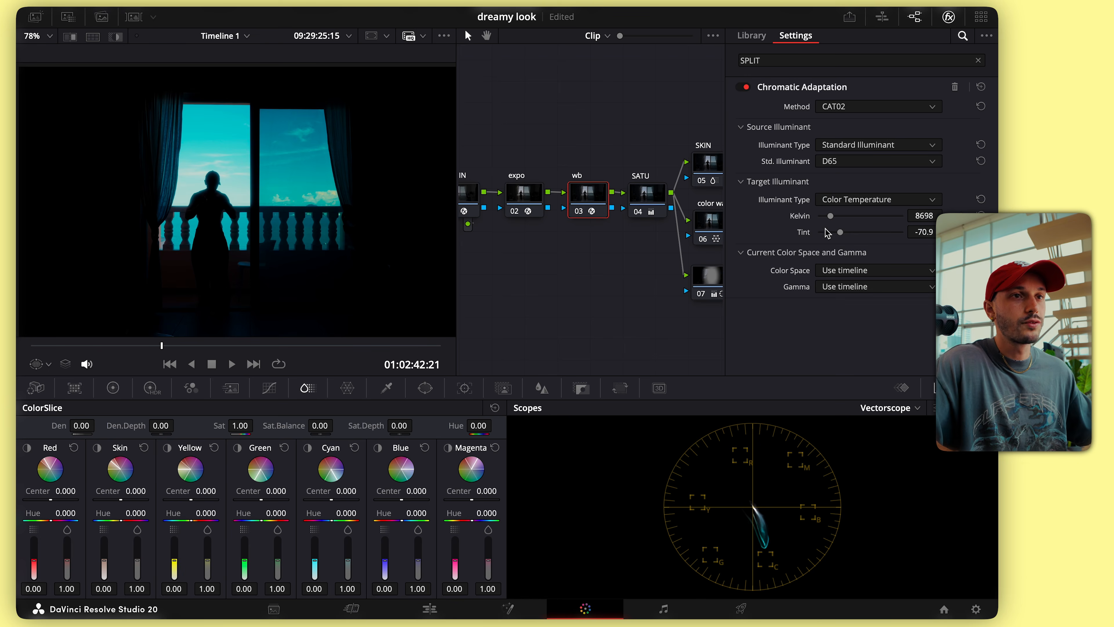
pyautogui.moveTo(832, 222); pyautogui.dragTo(822, 220)
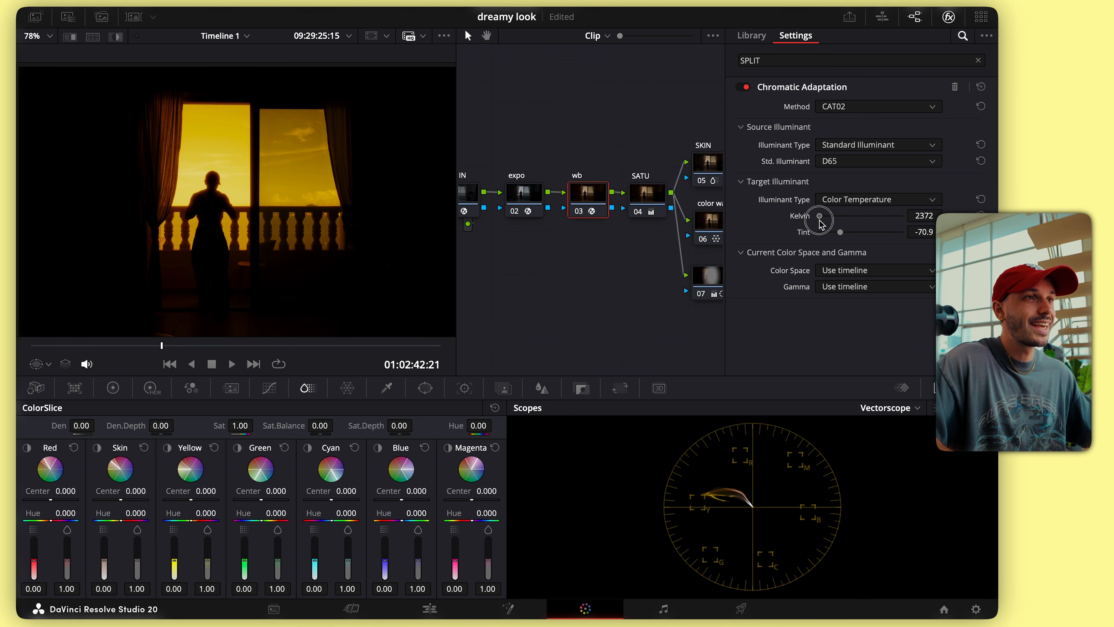
pyautogui.moveTo(832, 234); pyautogui.dragTo(857, 235)
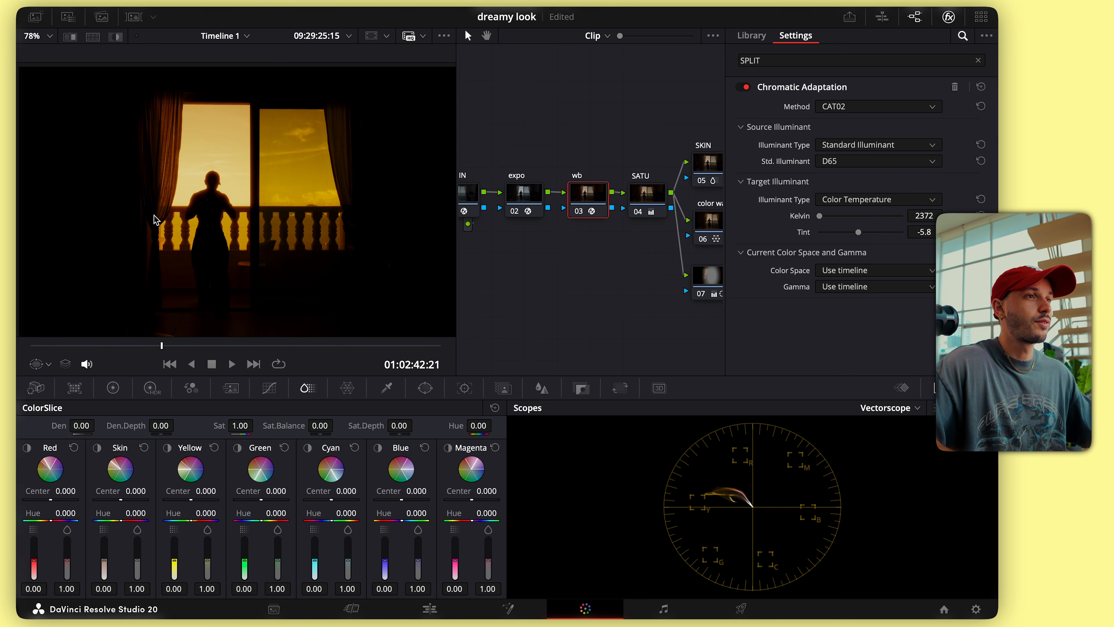
# Examine the silhouetted man up close, then check the grade on the earlier frame at 01:02:35:12
pyautogui.scroll(5, 177, 214)
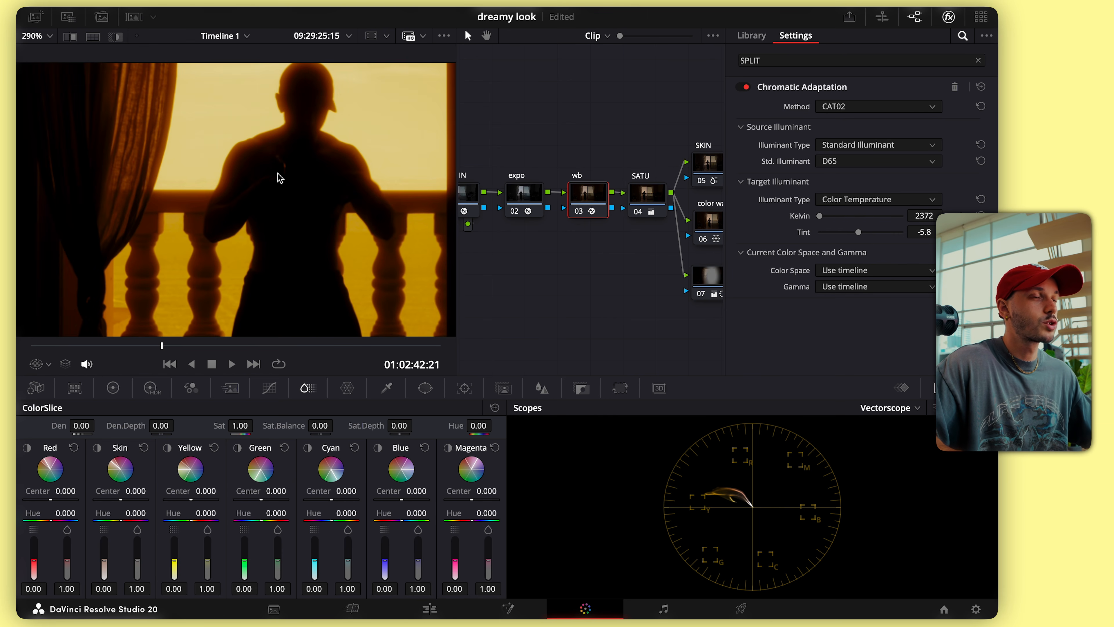
pyautogui.click(144, 346)
pyautogui.scroll(-5, 307, 180)
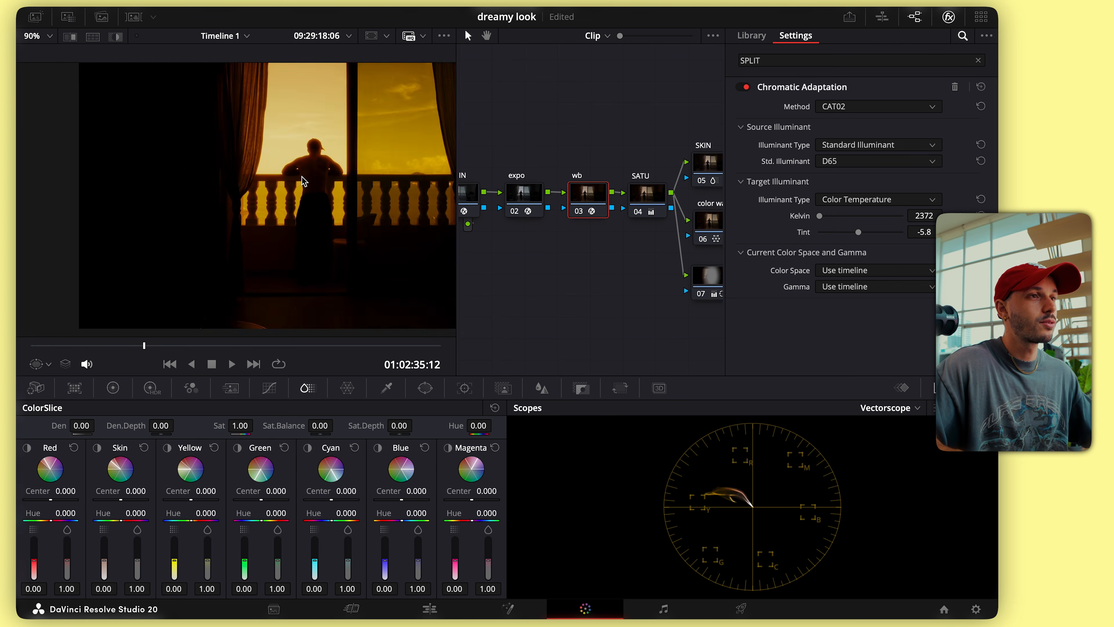
pyautogui.scroll(1, 320, 184)
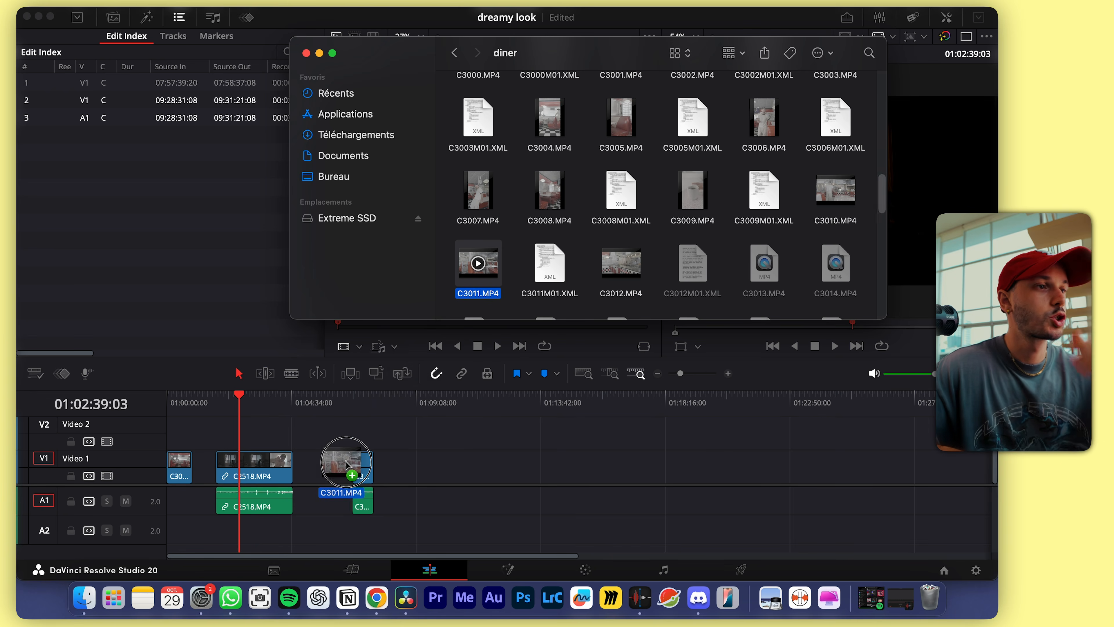
# On the Edit page, add C3011.MP4 from the diner folder to Video 1 after C2518.MP4 and park the playhead on it
pyautogui.moveTo(347, 464); pyautogui.dragTo(346, 464)
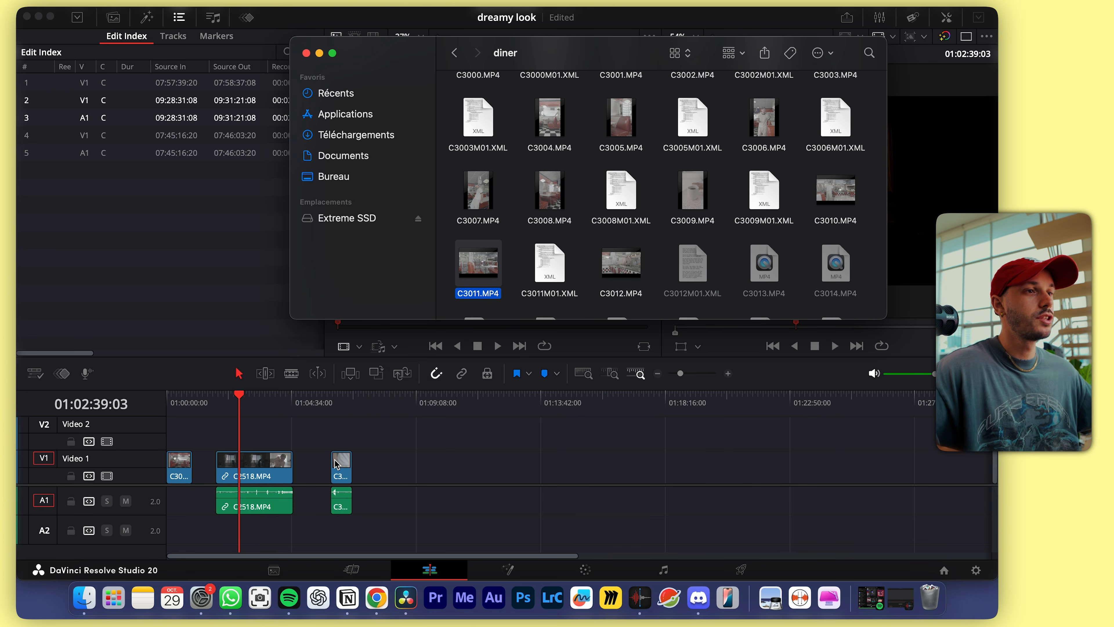
pyautogui.click(341, 394)
pyautogui.click(345, 399)
pyautogui.moveTo(345, 400); pyautogui.dragTo(344, 400)
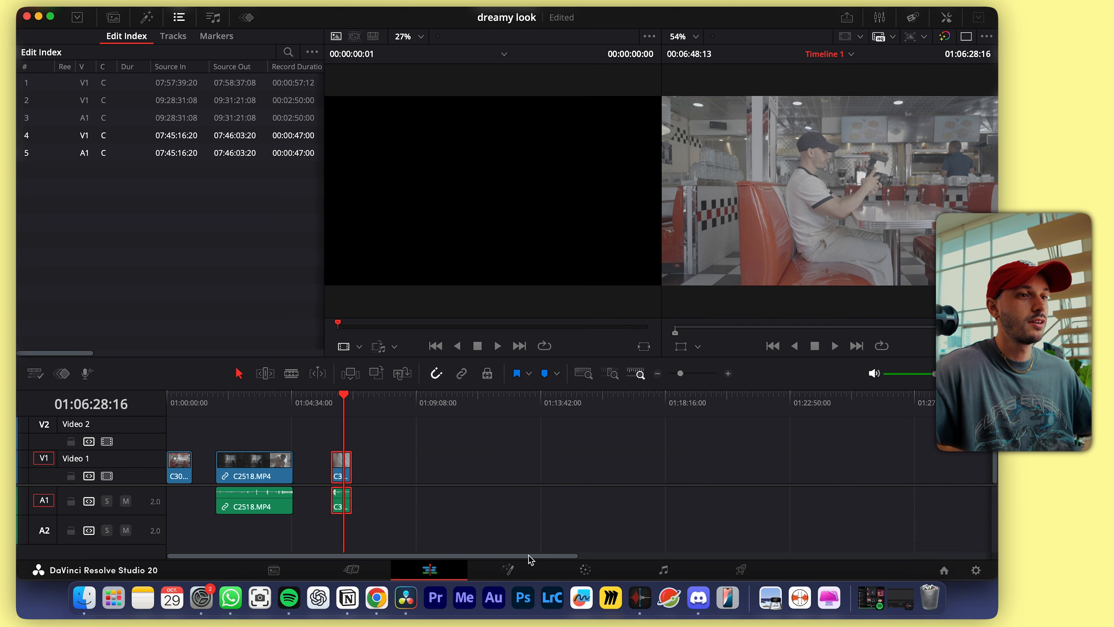
# Return to the Color page and apply the grade from still 1.1.3 to the new diner clip
pyautogui.click(585, 570)
pyautogui.click(950, 18)
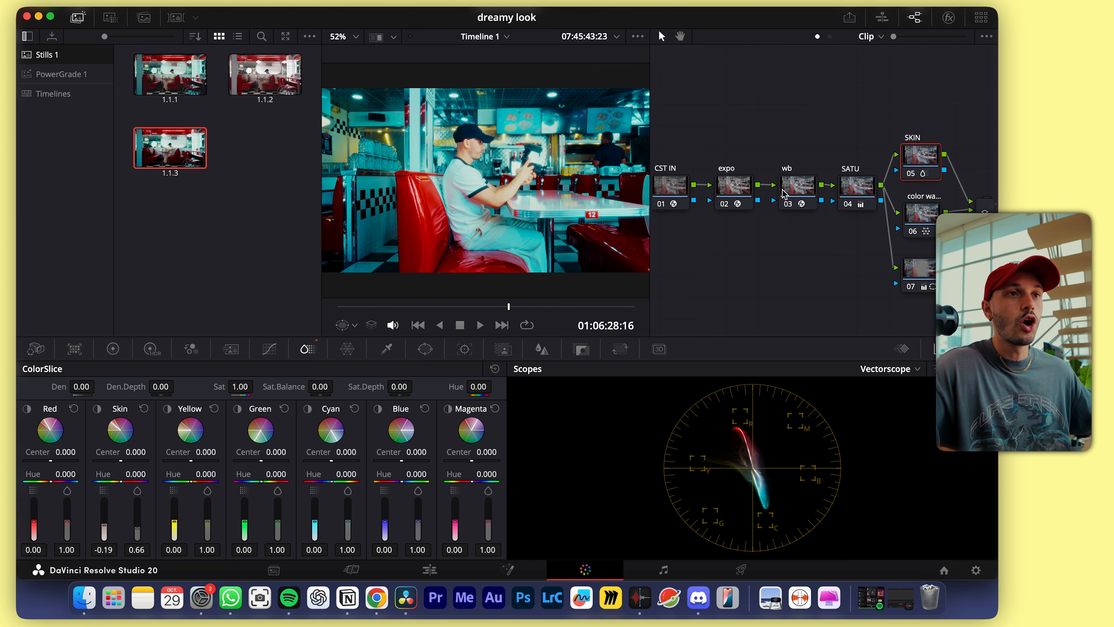
# Lower the wb node's Chromatic Adaptation target temperature to about 7209 Kelvin
pyautogui.click(804, 186)
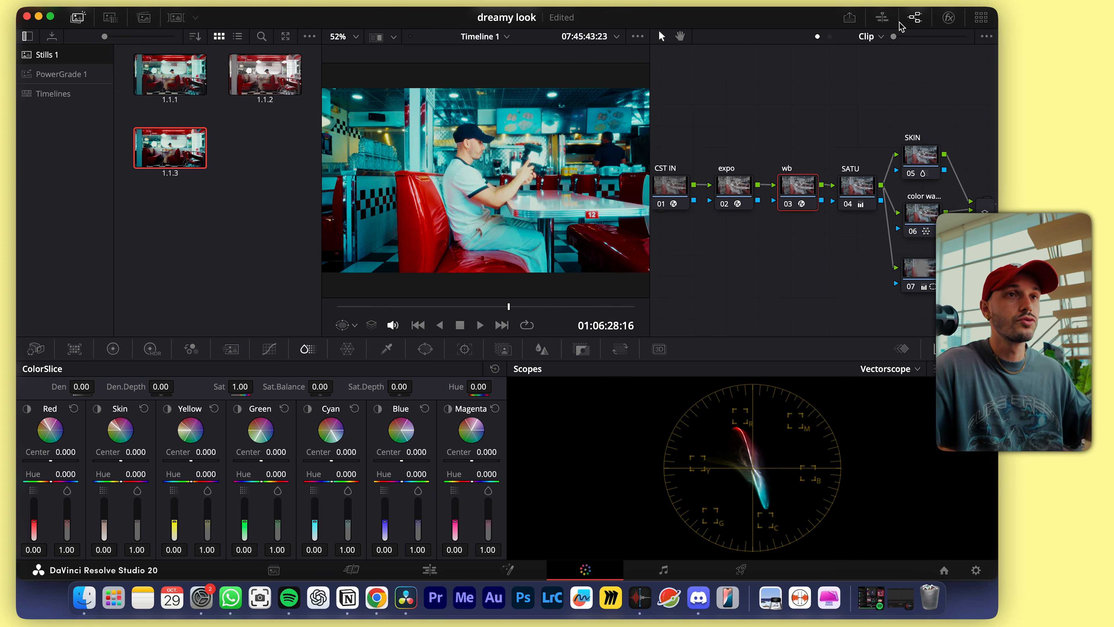
pyautogui.click(947, 18)
pyautogui.moveTo(830, 222); pyautogui.dragTo(828, 221)
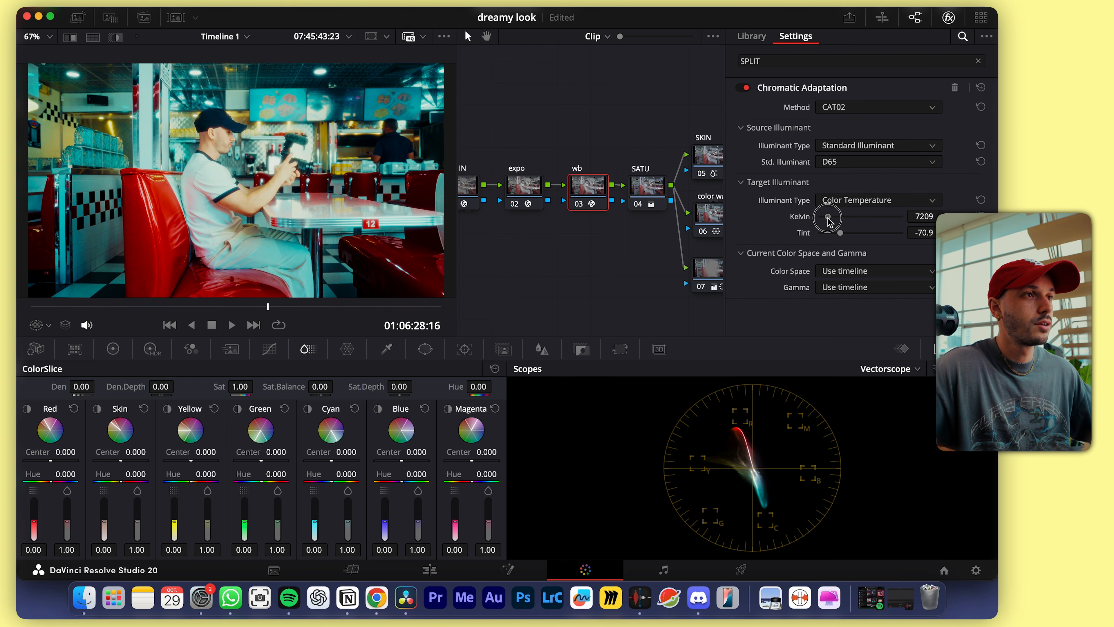
# Close the effect settings and lower the expo node's primary Gain to 0.90
pyautogui.click(945, 18)
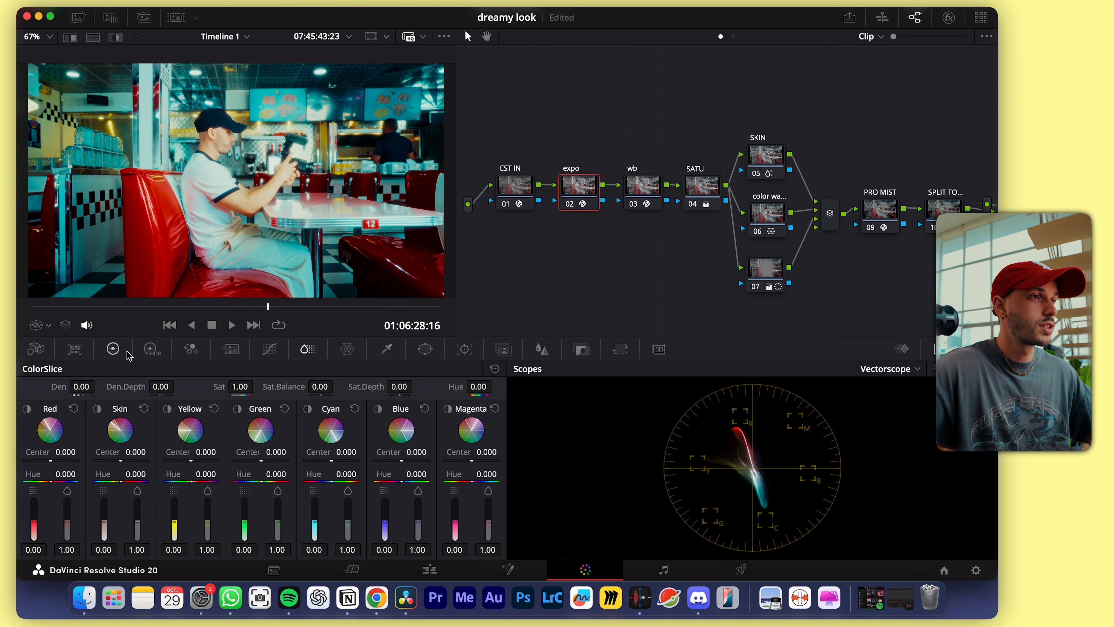
pyautogui.click(113, 349)
pyautogui.moveTo(314, 523); pyautogui.dragTo(287, 526)
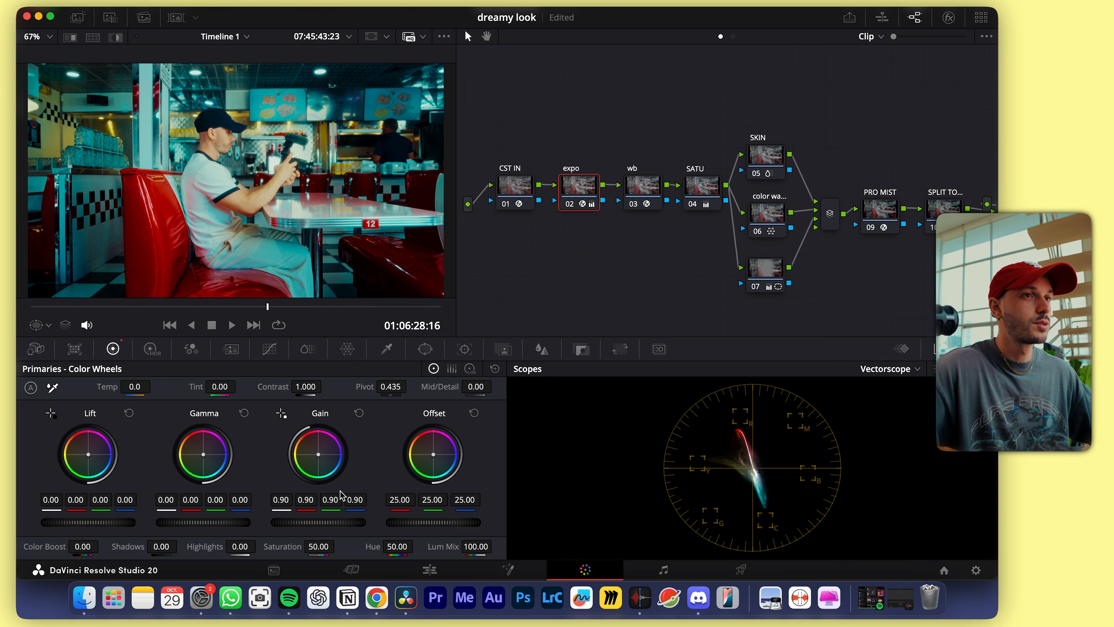
# Disable the color warper node (06) and move the playhead to 01:06:27:14
pyautogui.click(774, 218)
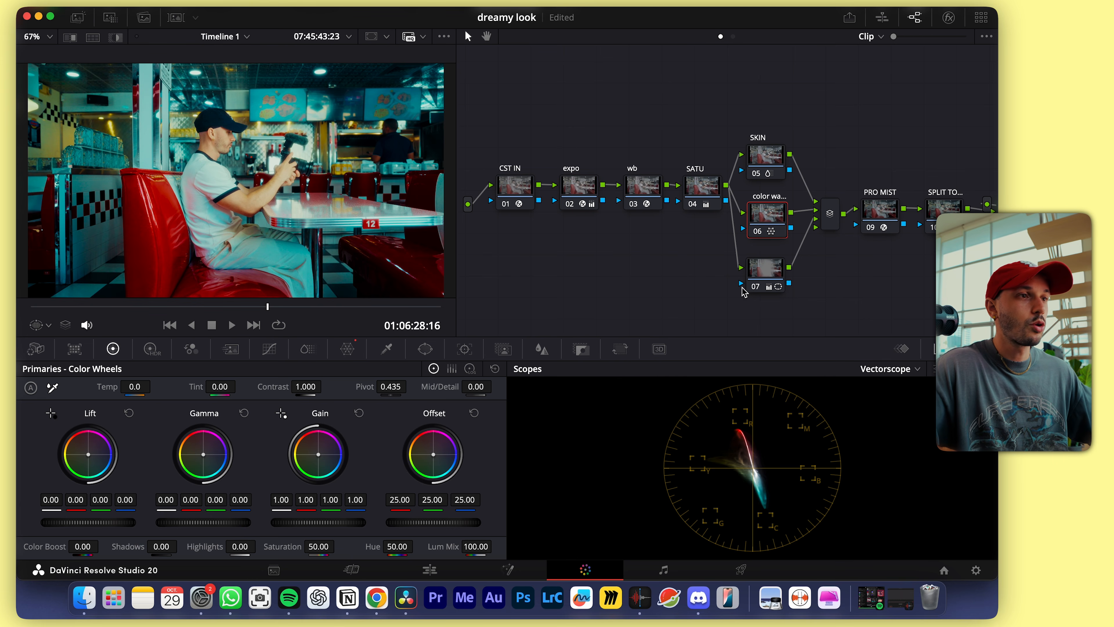
pyautogui.click(346, 349)
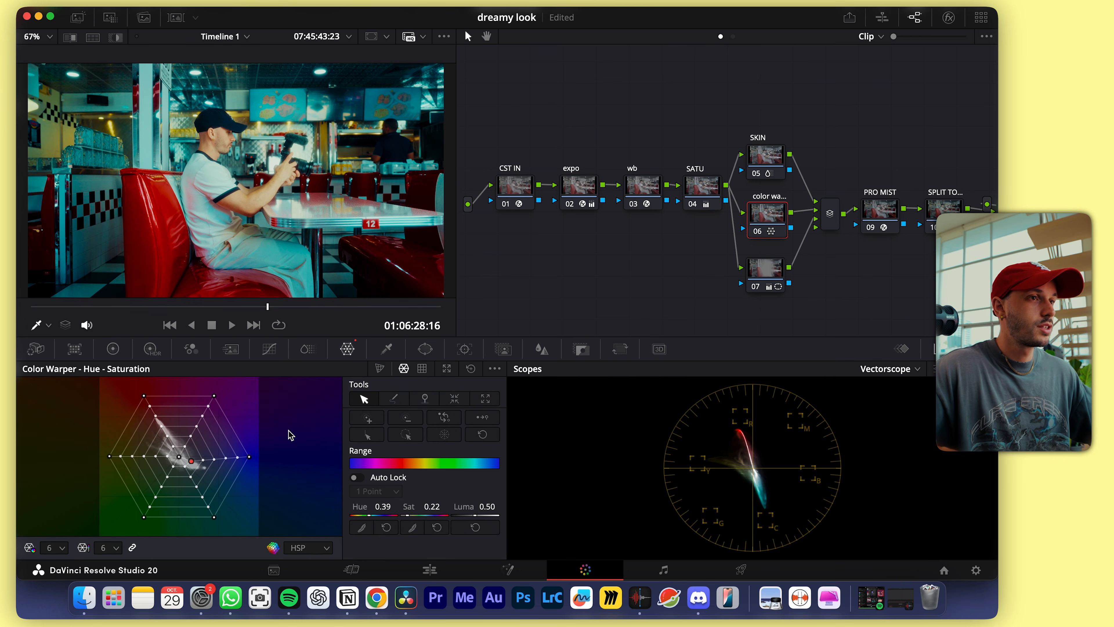
pyautogui.click(760, 237)
pyautogui.click(759, 236)
pyautogui.click(759, 236)
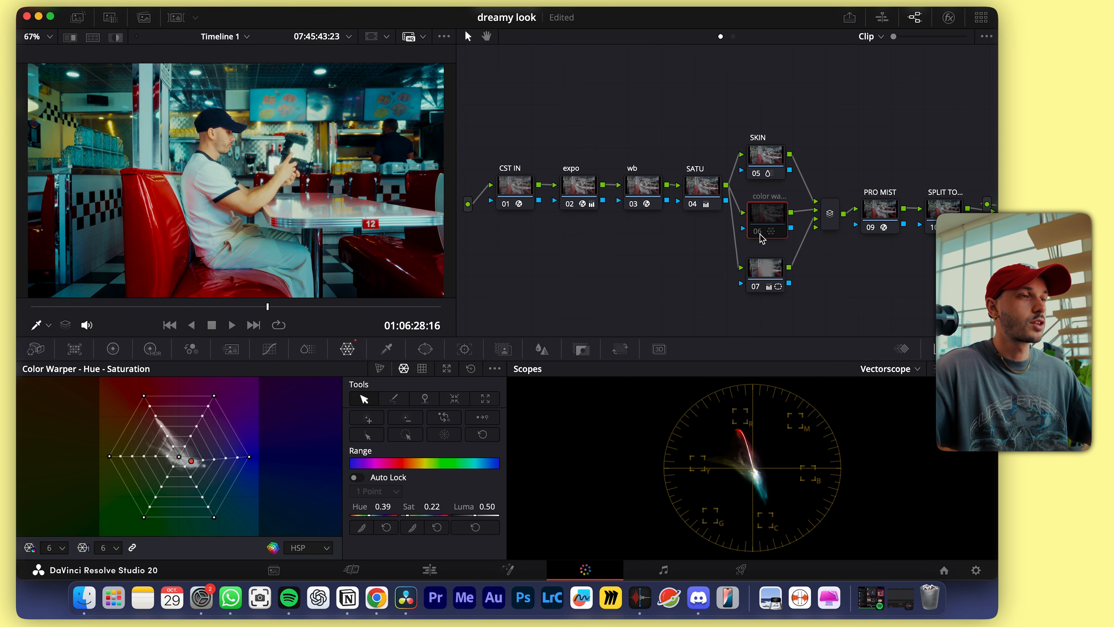
pyautogui.moveTo(208, 310); pyautogui.dragTo(258, 308)
# Set the PRO MIST node's ColorTone Diffuser diffusion amount to 0.465 and radius to 7.60
pyautogui.hscroll(5, 745, 229)
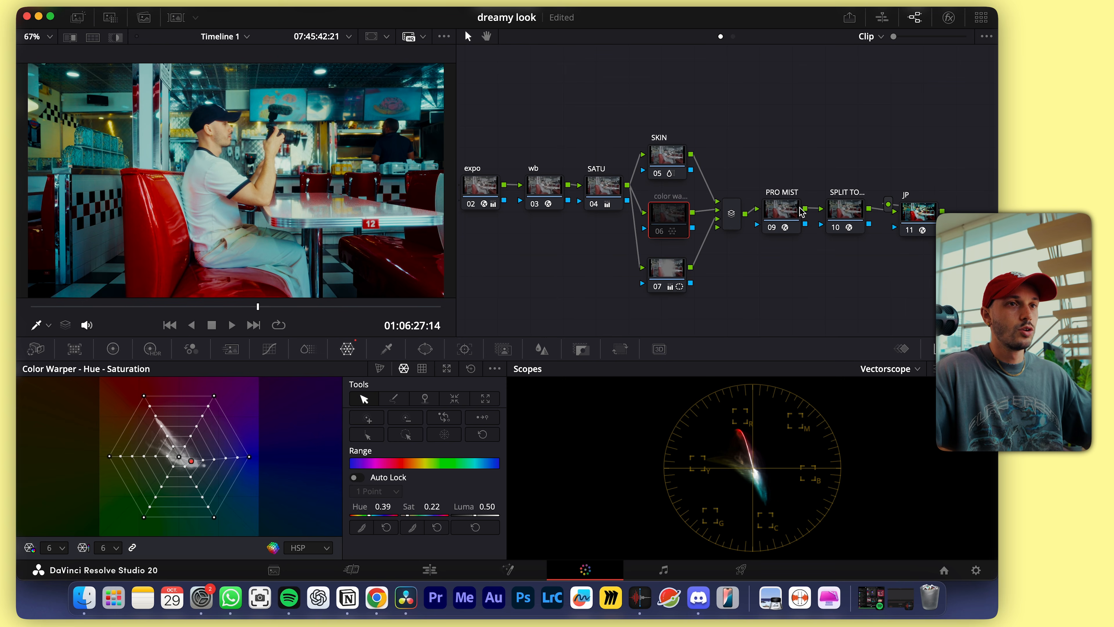
pyautogui.click(781, 211)
pyautogui.click(949, 17)
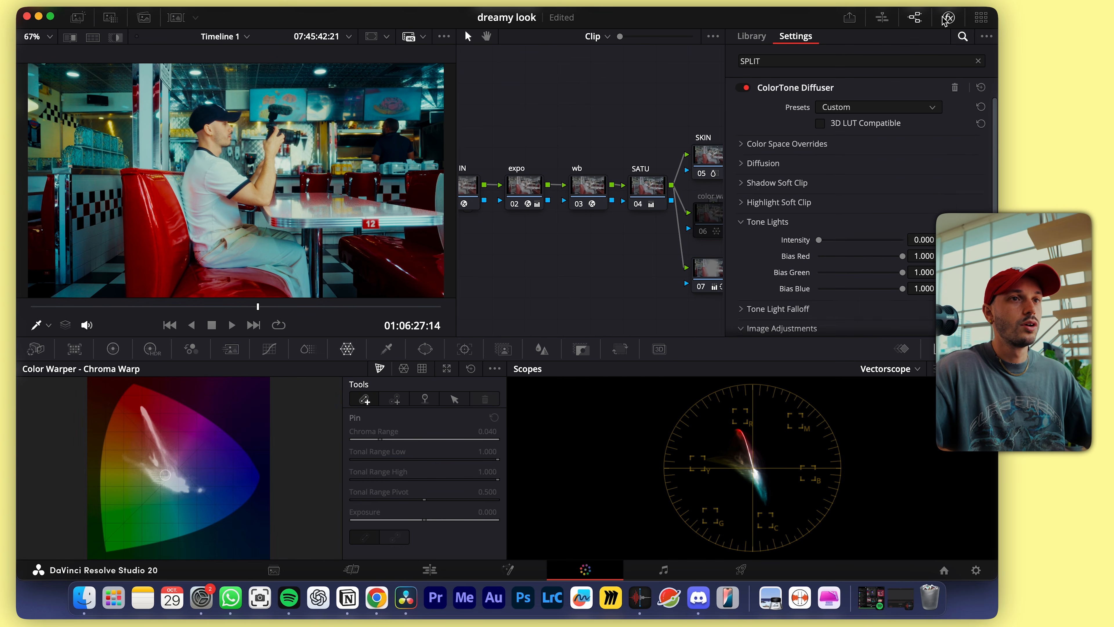
pyautogui.click(747, 176)
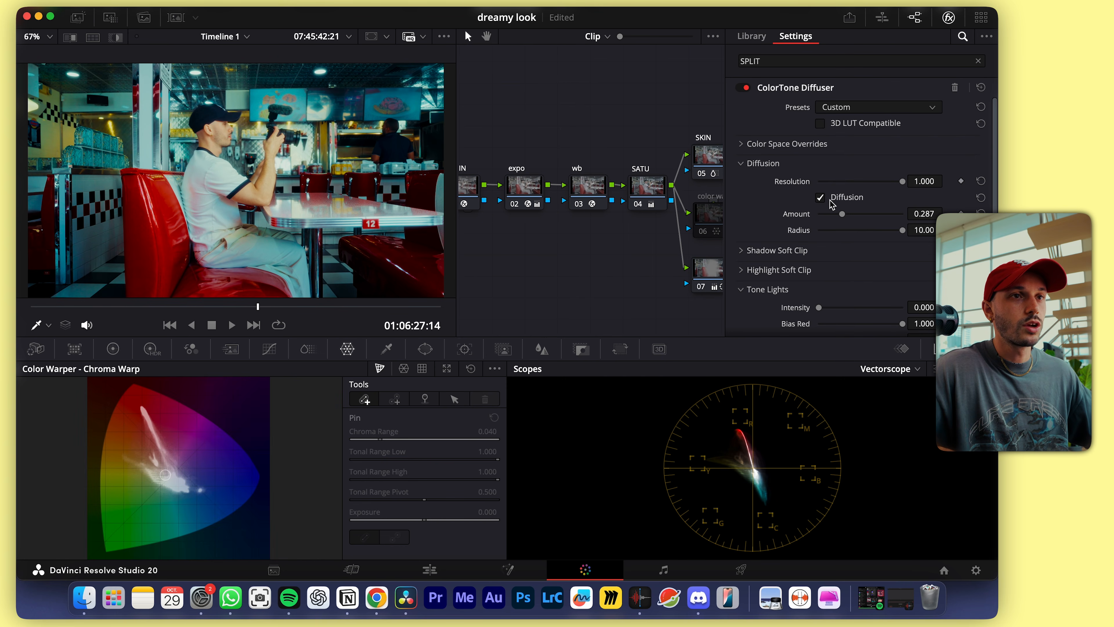
pyautogui.moveTo(842, 220); pyautogui.dragTo(881, 230)
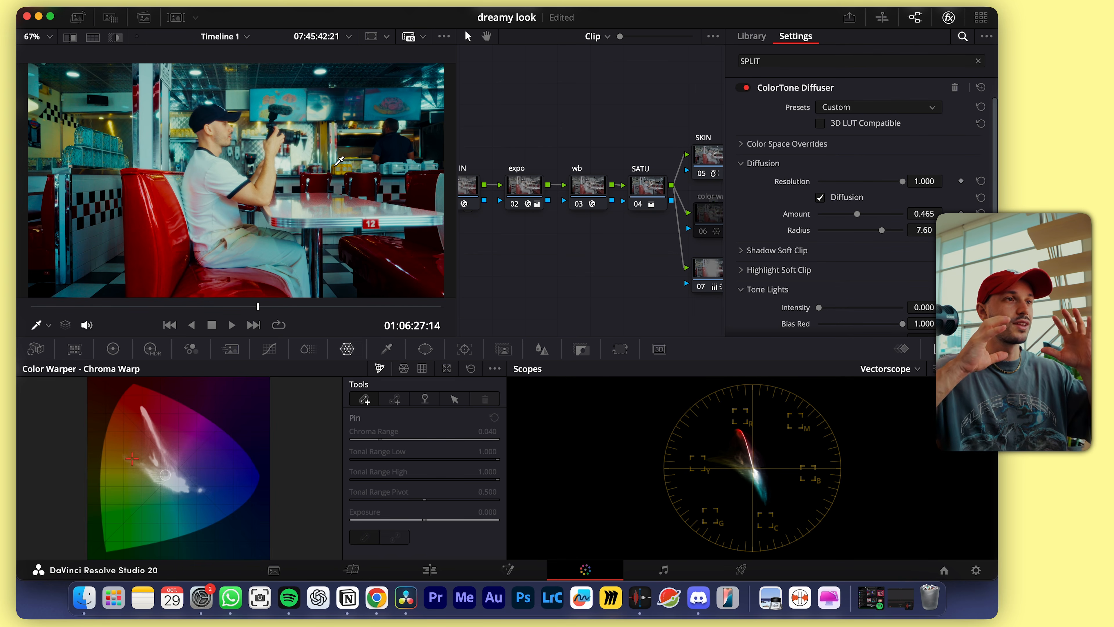